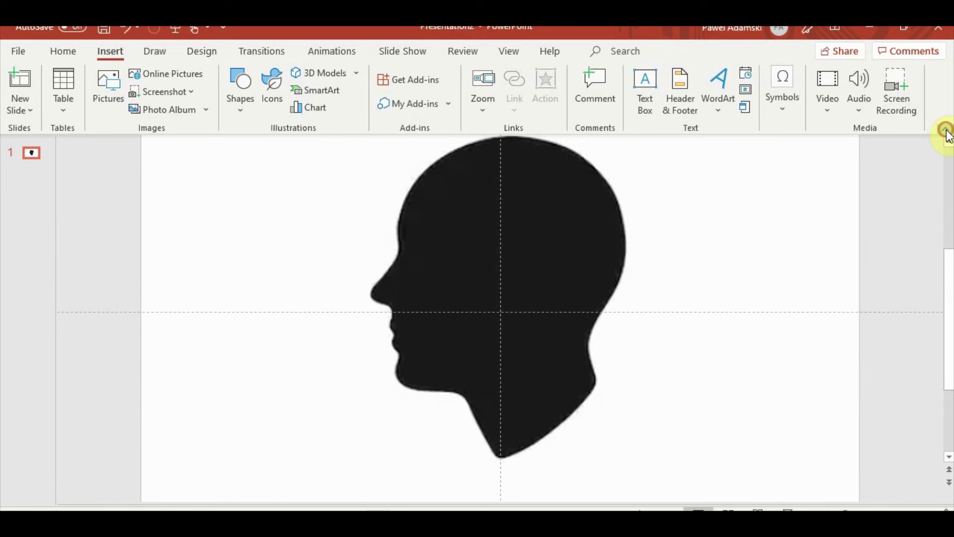
- Trace the front of the head silhouette with coarse straight freeform segments, from the neck tip past the chin and lips to the brow
{"action": "left_click", "coordinate": [945, 130]}
{"action": "scroll", "coordinate": [699, 307], "scroll_direction": "up", "scroll_amount": 3}
{"action": "scroll", "coordinate": [586, 343], "scroll_direction": "up", "scroll_amount": 2}
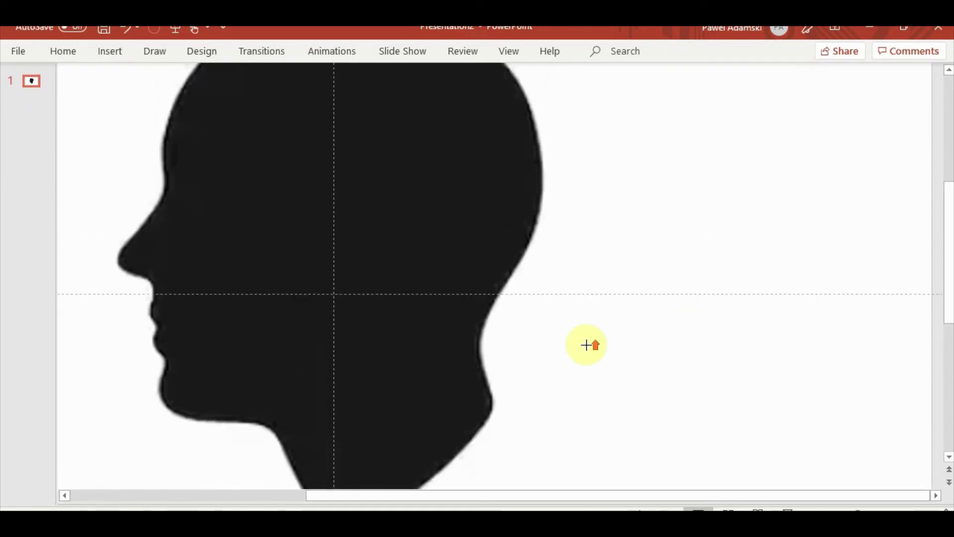
{"action": "scroll", "coordinate": [586, 345], "scroll_direction": "down", "scroll_amount": 1}
{"action": "scroll", "coordinate": [790, 384], "scroll_direction": "down", "scroll_amount": 3}
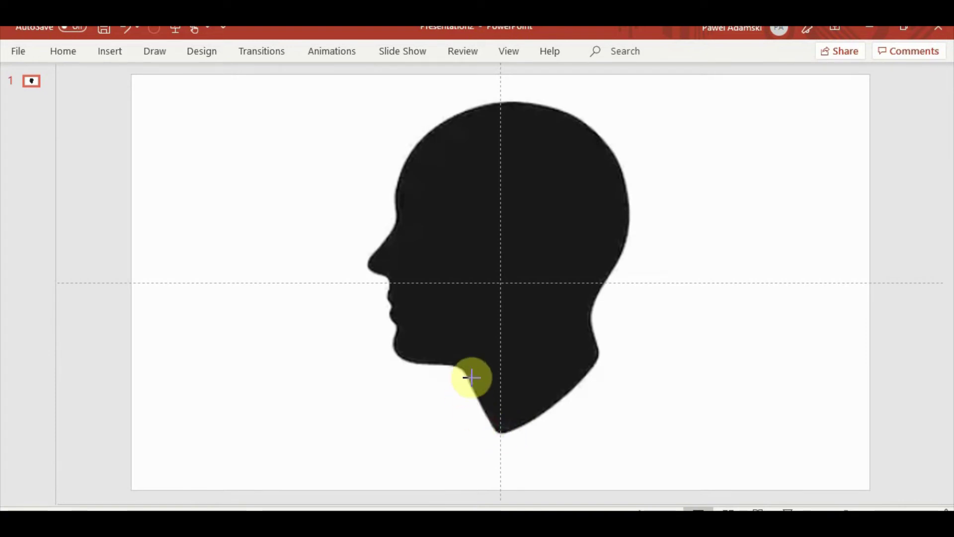
{"action": "left_click", "coordinate": [450, 366]}
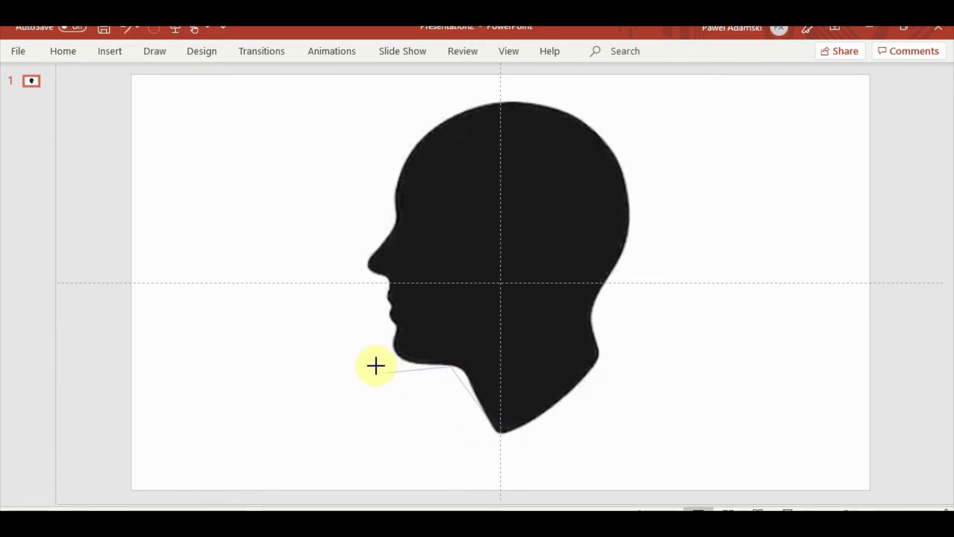
{"action": "left_click", "coordinate": [396, 340]}
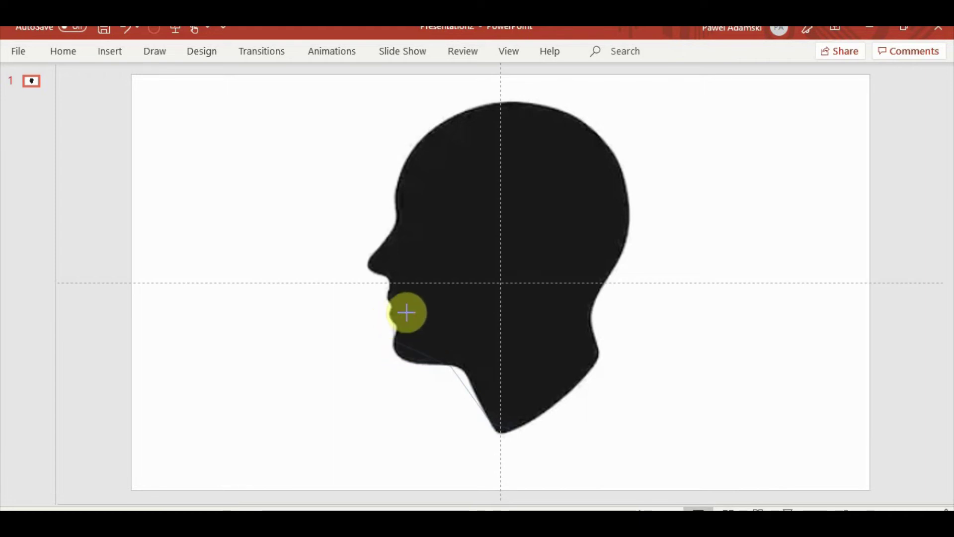
{"action": "left_click", "coordinate": [390, 284]}
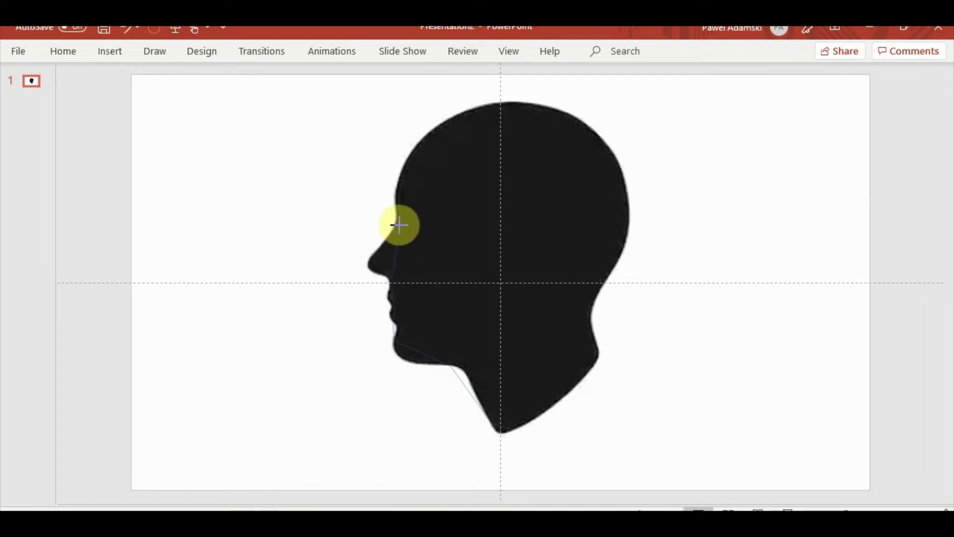
{"action": "left_click", "coordinate": [399, 225]}
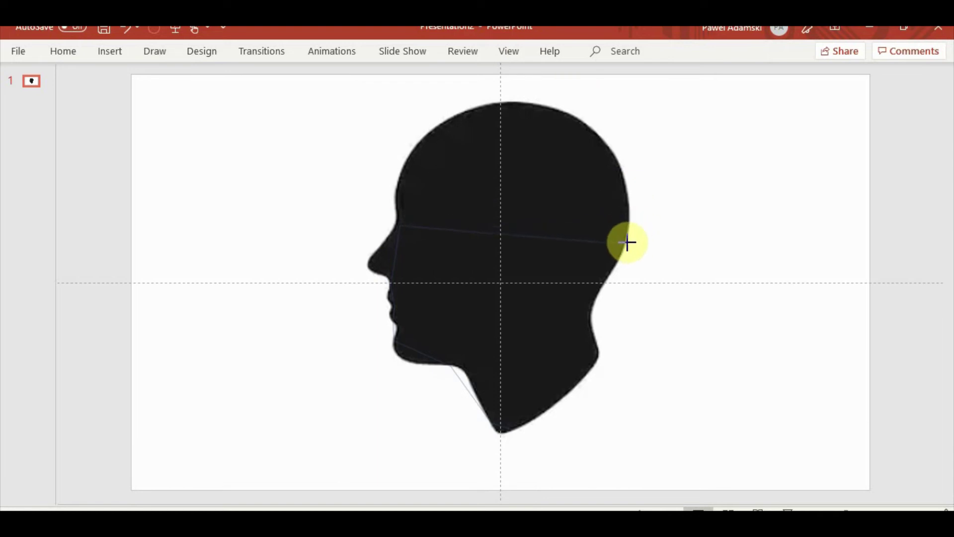
- Continue the freeform over the crown, back of the head and nape, and close it at the neck tip
{"action": "left_click", "coordinate": [517, 100]}
{"action": "left_click", "coordinate": [623, 255]}
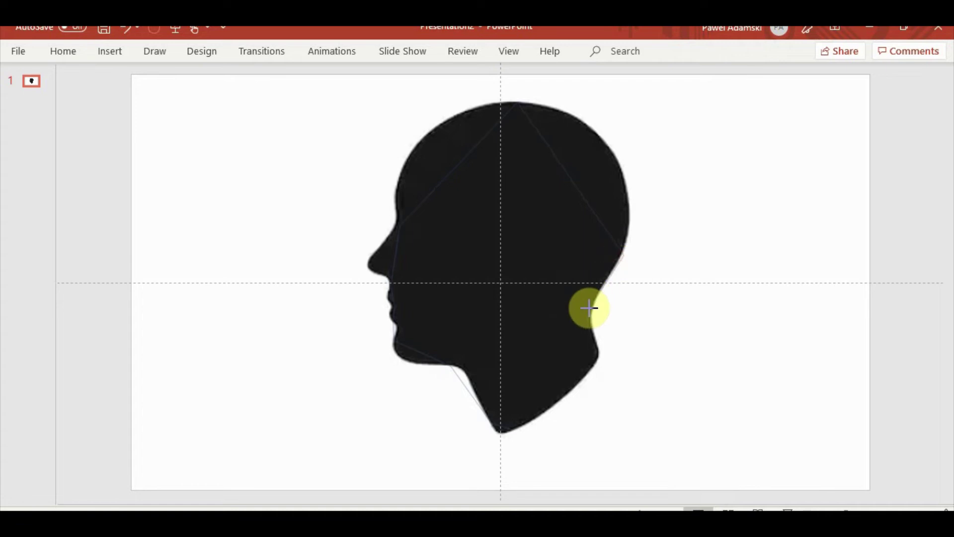
{"action": "left_click", "coordinate": [600, 356]}
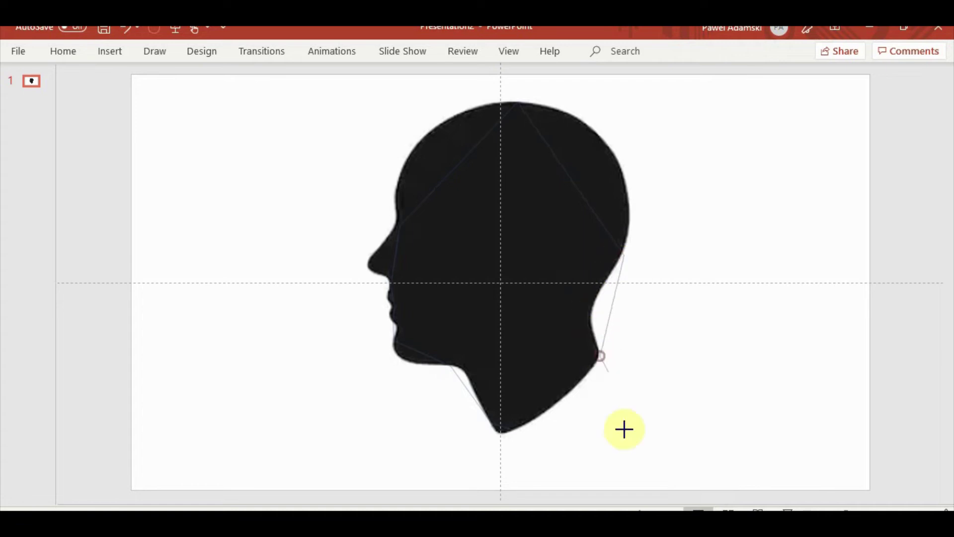
{"action": "left_click", "coordinate": [511, 433]}
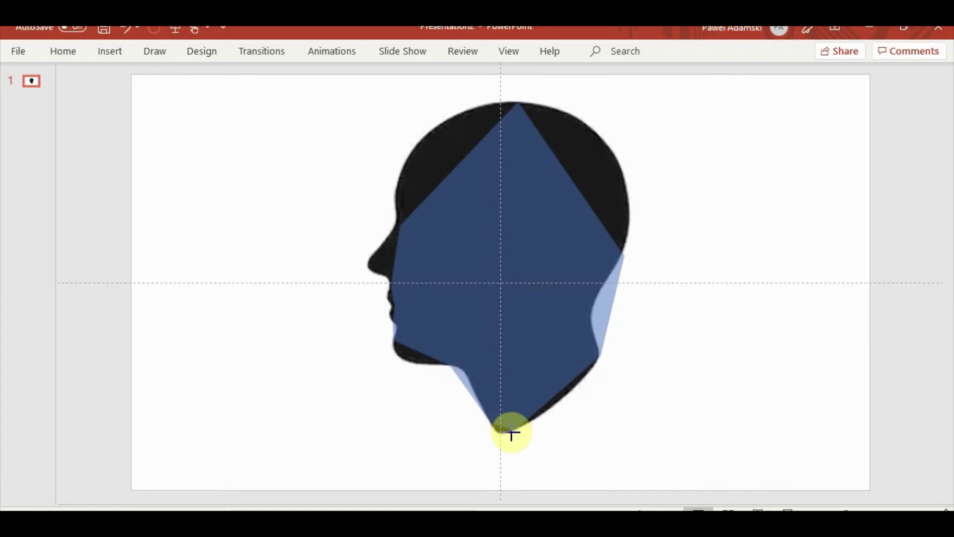
{"action": "left_click", "coordinate": [512, 431]}
- Set the freeform's solid fill transparency to 53%
{"action": "scroll", "coordinate": [653, 411], "scroll_direction": "up", "scroll_amount": 3, "text": "ctrl"}
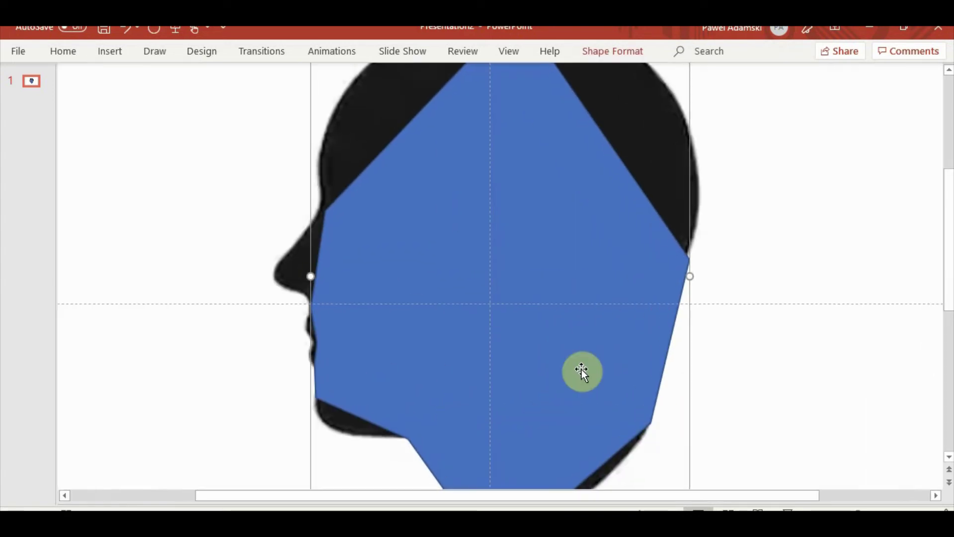
{"action": "scroll", "coordinate": [582, 368], "scroll_direction": "down", "scroll_amount": 3}
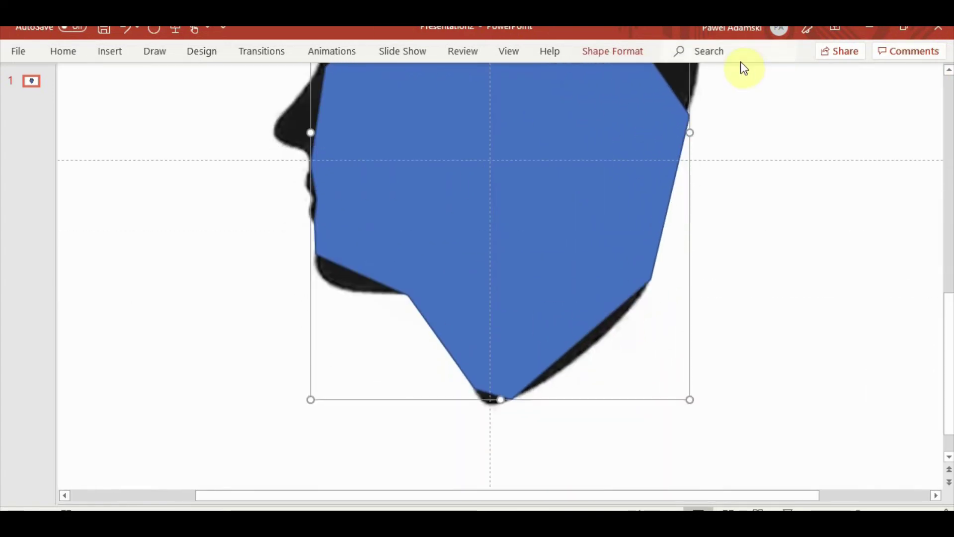
{"action": "left_click", "coordinate": [612, 51]}
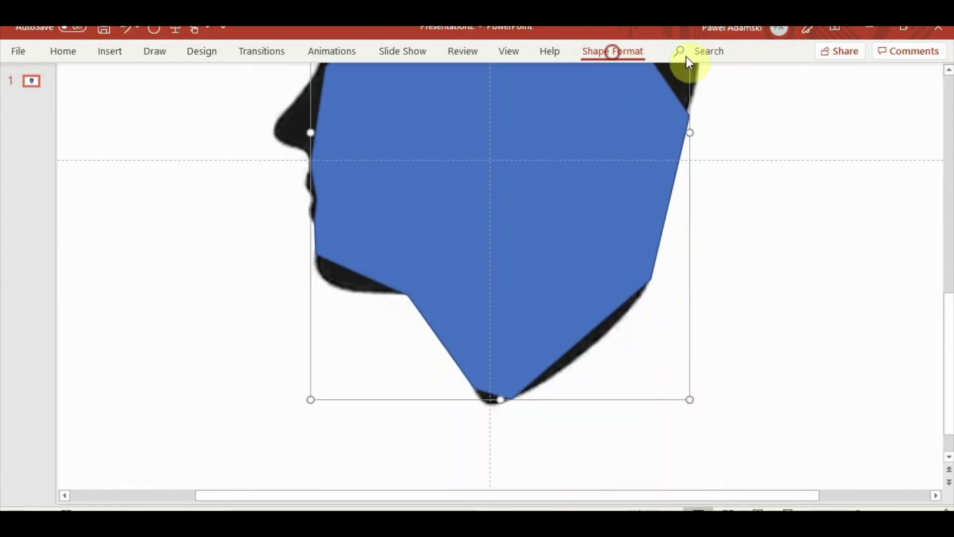
{"action": "left_click", "coordinate": [942, 129]}
{"action": "scroll", "coordinate": [691, 342], "scroll_direction": "up", "scroll_amount": 3, "text": "ctrl"}
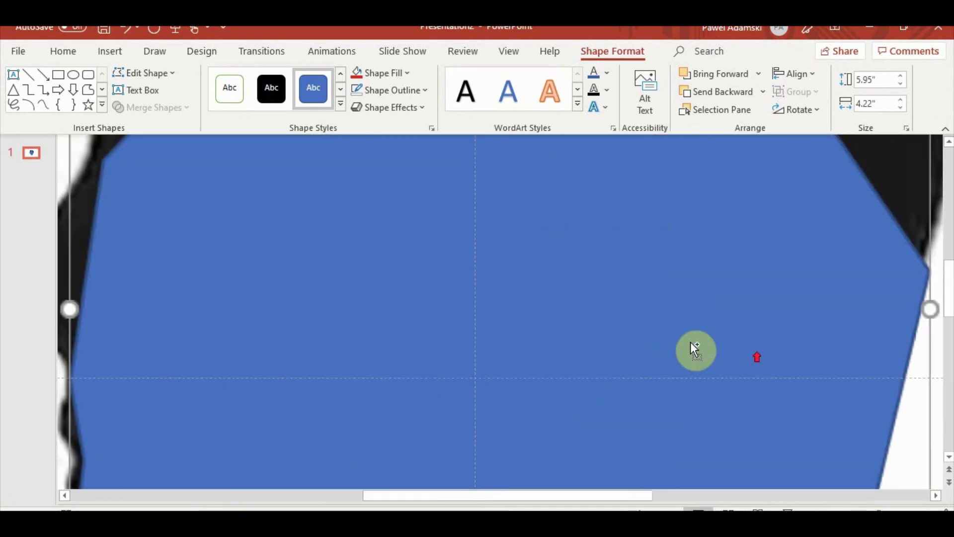
{"action": "scroll", "coordinate": [690, 339], "scroll_direction": "down", "scroll_amount": 4, "text": "ctrl"}
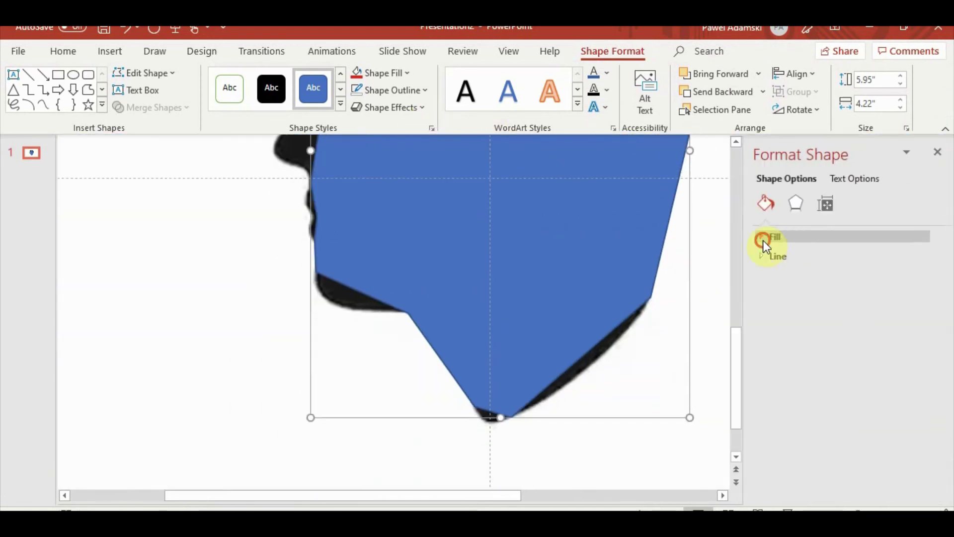
{"action": "left_click", "coordinate": [762, 237]}
{"action": "left_click_drag", "start_coordinate": [836, 391], "coordinate": [855, 392]}
- Edit the freeform's points, curving the neck tip and the rear neck edge to follow the silhouette
{"action": "scroll", "coordinate": [485, 389], "scroll_direction": "up", "scroll_amount": 2, "text": "ctrl"}
{"action": "scroll", "coordinate": [410, 296], "scroll_direction": "down", "scroll_amount": 3}
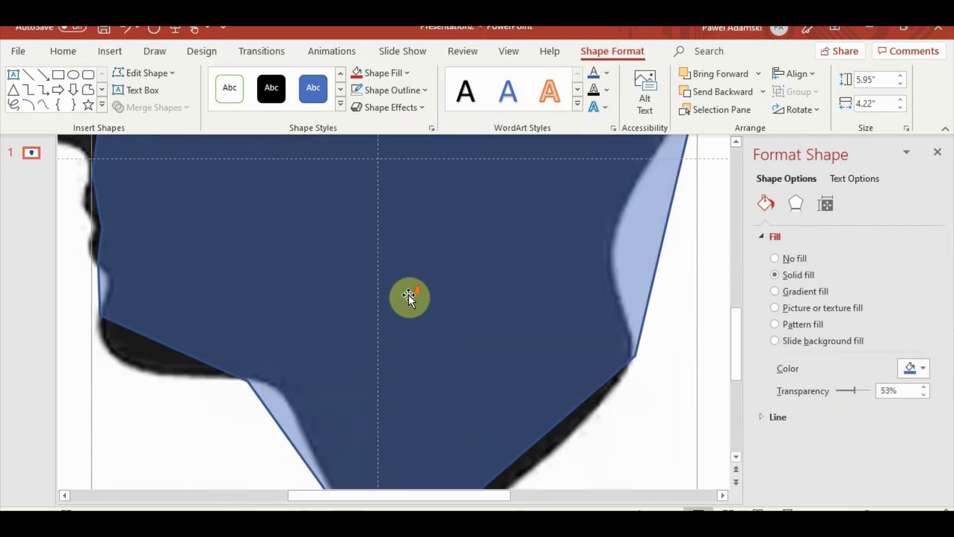
{"action": "left_click", "coordinate": [117, 75]}
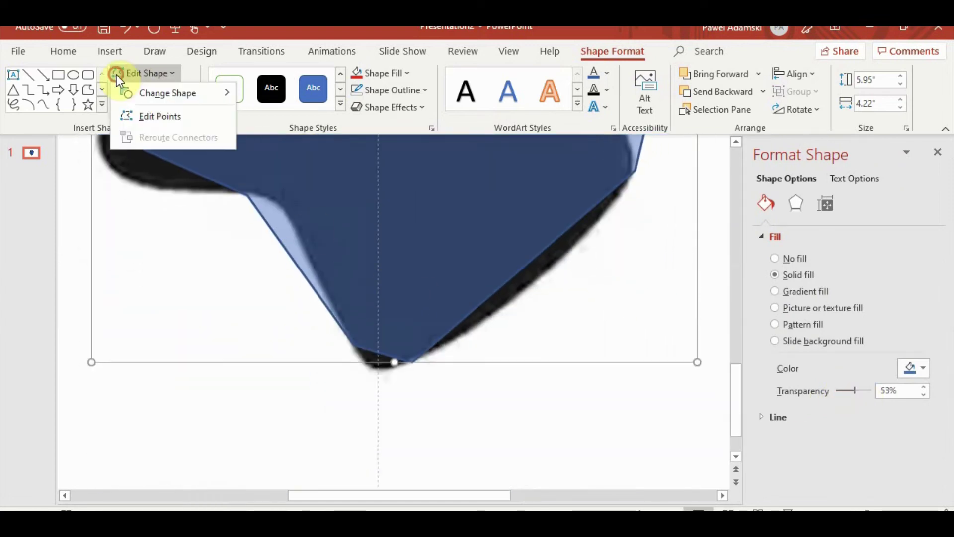
{"action": "left_click", "coordinate": [128, 117]}
{"action": "left_click_drag", "start_coordinate": [412, 361], "coordinate": [357, 354]}
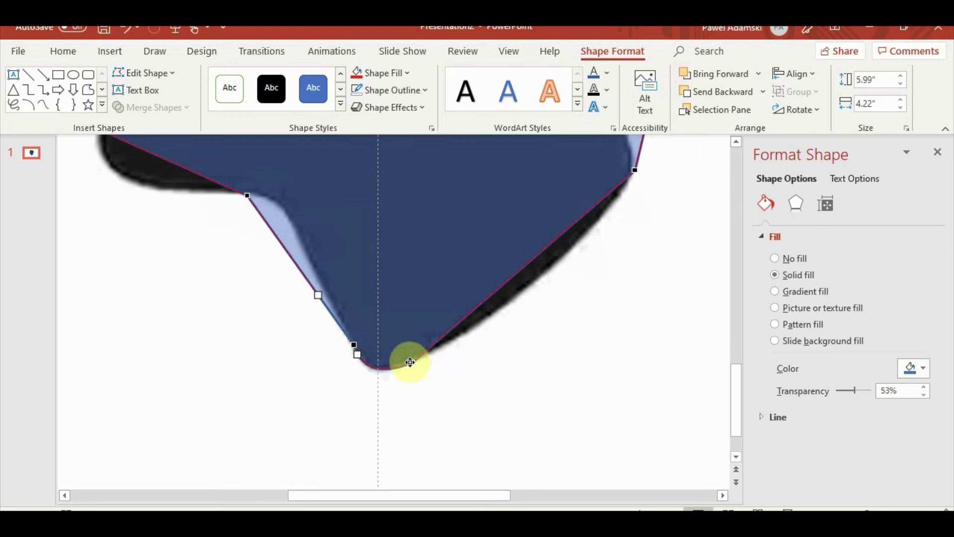
{"action": "left_click_drag", "start_coordinate": [635, 166], "coordinate": [575, 270]}
{"action": "left_click", "coordinate": [412, 362]}
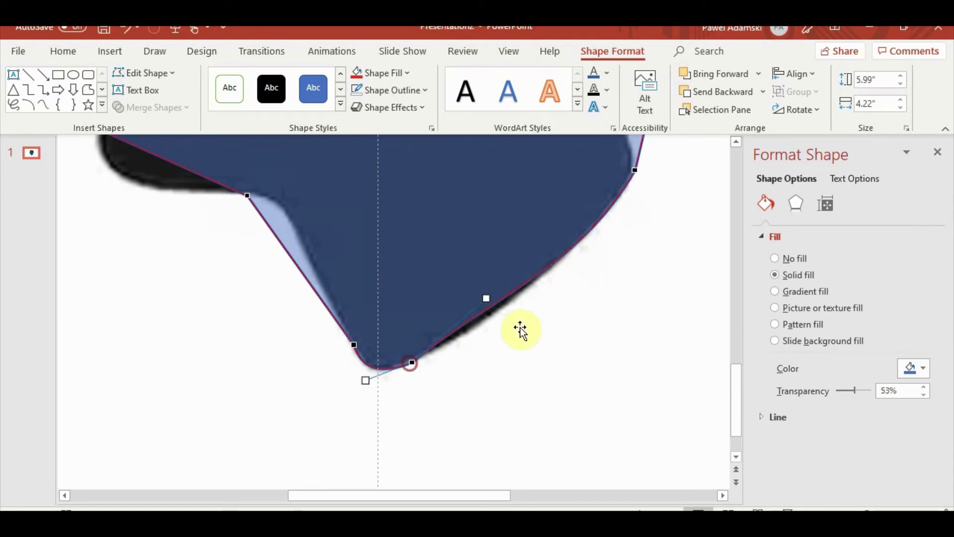
{"action": "left_click_drag", "start_coordinate": [486, 299], "coordinate": [482, 326]}
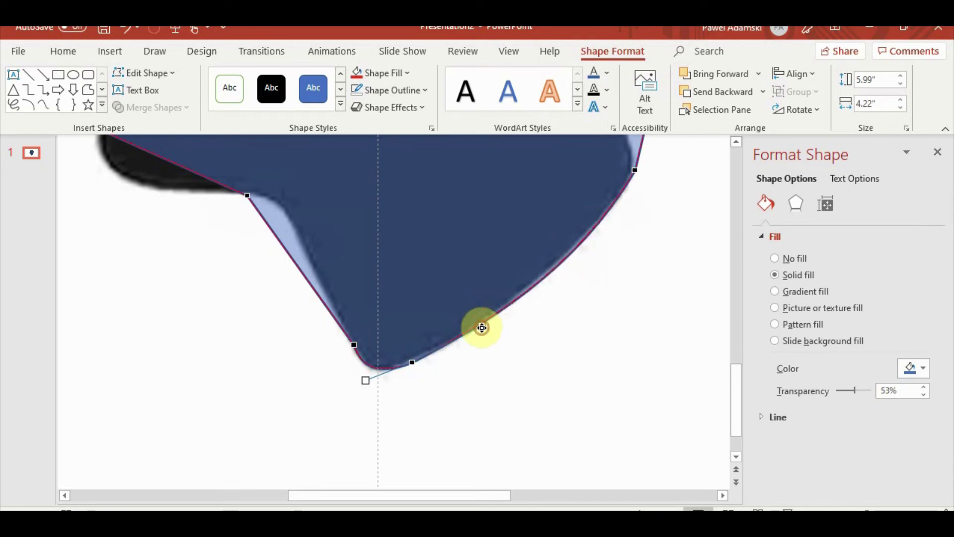
- Curve the front neck segment between the neck tip and the throat point to match the silhouette
{"action": "scroll", "coordinate": [301, 338], "scroll_direction": "up", "scroll_amount": 1}
{"action": "scroll", "coordinate": [301, 338], "scroll_direction": "up", "scroll_amount": 4}
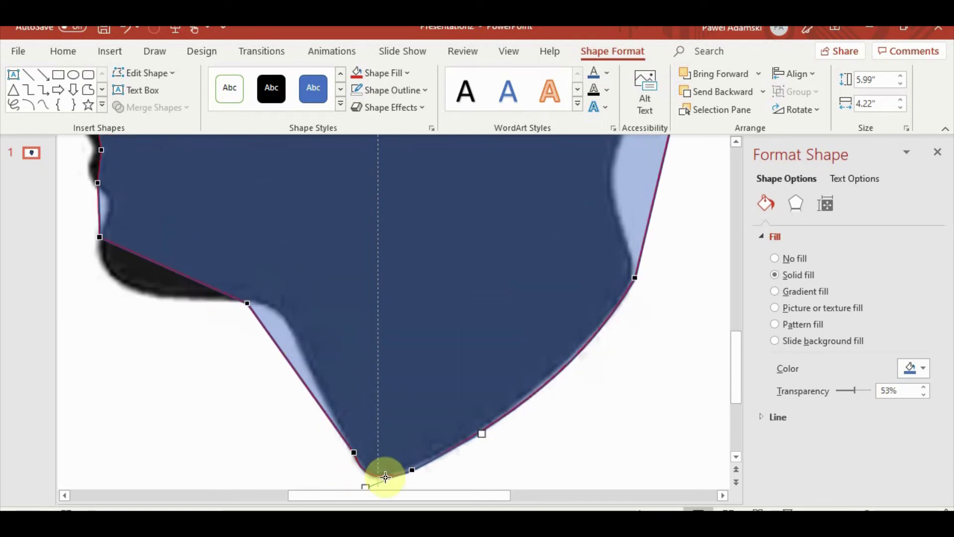
{"action": "left_click", "coordinate": [353, 452]}
{"action": "left_click_drag", "start_coordinate": [327, 388], "coordinate": [283, 310]}
{"action": "left_click", "coordinate": [246, 306]}
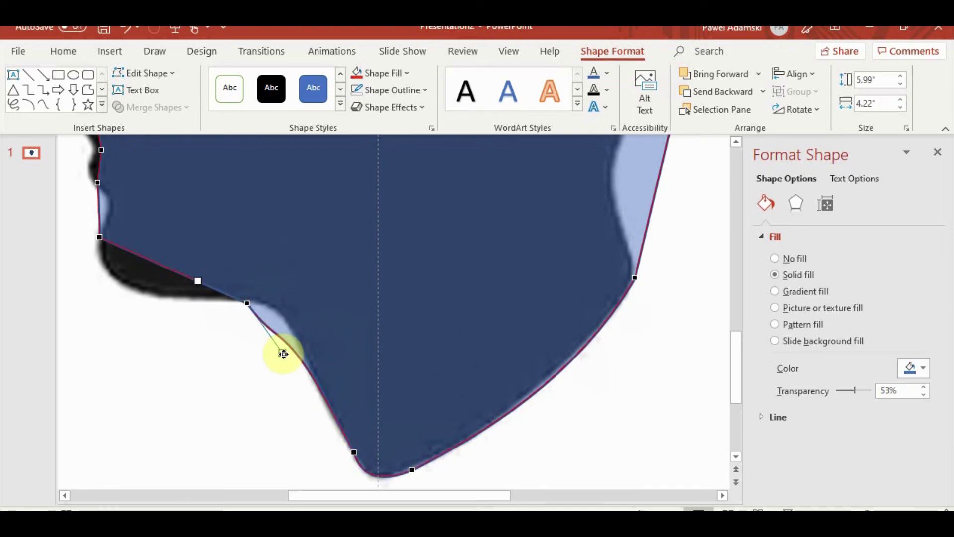
{"action": "left_click_drag", "start_coordinate": [282, 350], "coordinate": [278, 300]}
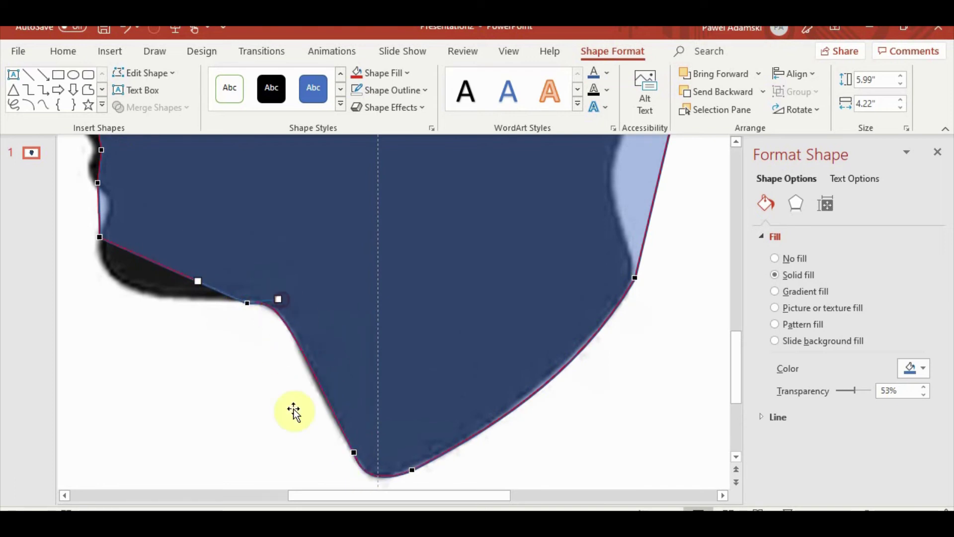
- Bend the segment between the throat and chin points to follow the rounded chin and jaw
{"action": "left_click_drag", "start_coordinate": [419, 494], "coordinate": [338, 488]}
{"action": "scroll", "coordinate": [462, 352], "scroll_direction": "up", "scroll_amount": 4}
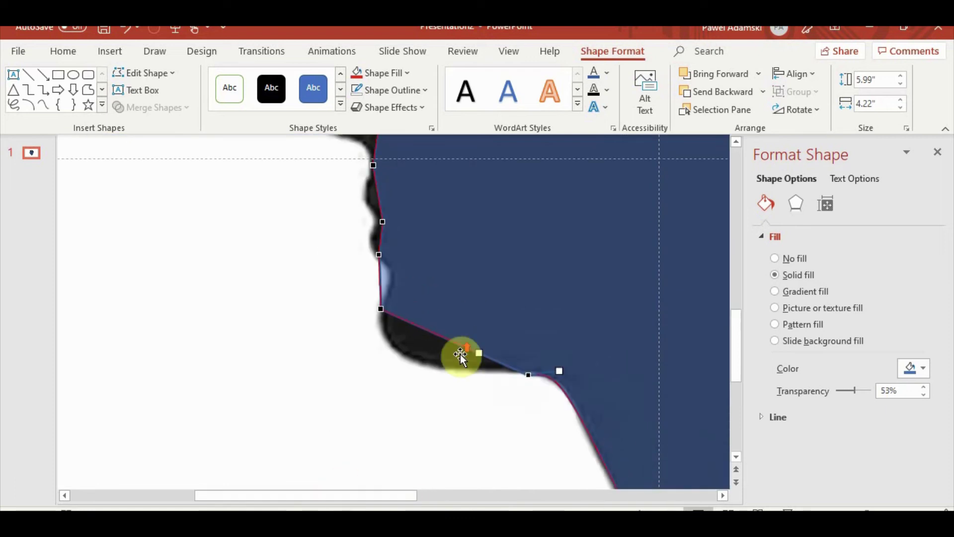
{"action": "left_click_drag", "start_coordinate": [479, 388], "coordinate": [400, 404]}
{"action": "left_click", "coordinate": [380, 344]}
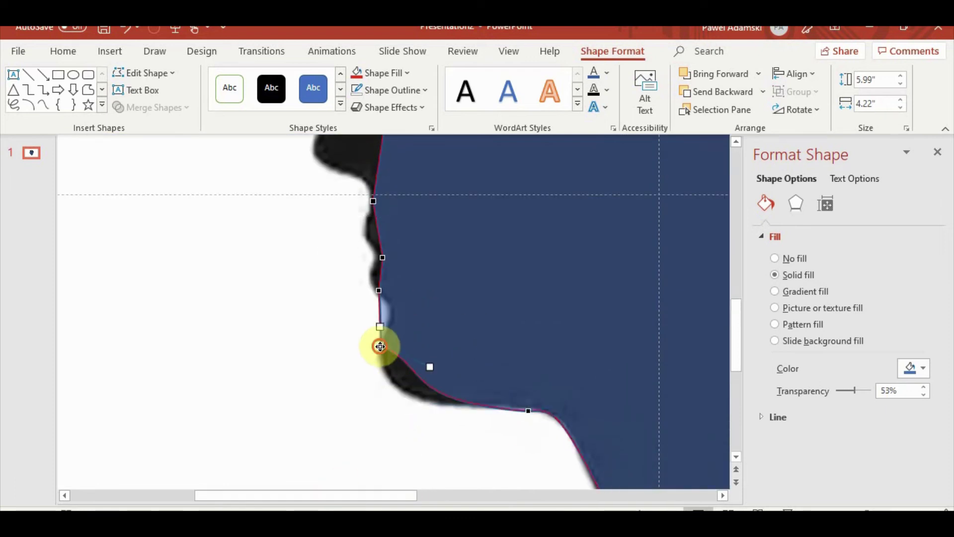
{"action": "left_click_drag", "start_coordinate": [428, 366], "coordinate": [376, 395]}
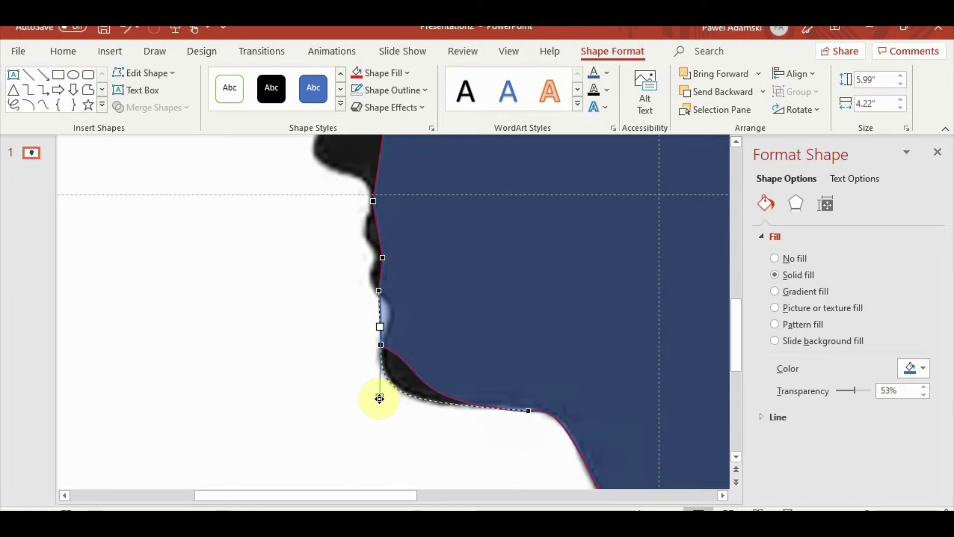
{"action": "left_click_drag", "start_coordinate": [379, 399], "coordinate": [380, 399]}
- Fine-tune both curve handles of the throat point so the jaw and neck curves fit the silhouette
{"action": "left_click", "coordinate": [528, 410]}
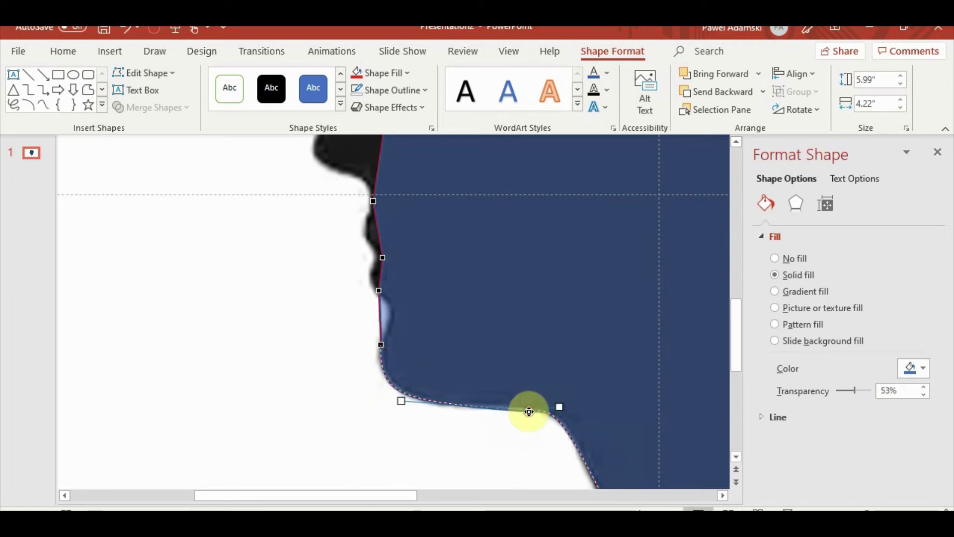
{"action": "mouse_move", "coordinate": [560, 408]}
{"action": "left_mouse_down"}
{"action": "mouse_move", "coordinate": [560, 415]}
{"action": "mouse_move", "coordinate": [528, 407]}
{"action": "mouse_move", "coordinate": [564, 416]}
{"action": "left_mouse_up"}
{"action": "left_click_drag", "start_coordinate": [401, 400], "coordinate": [402, 398]}
{"action": "scroll", "coordinate": [481, 426], "scroll_direction": "down", "scroll_amount": 3}
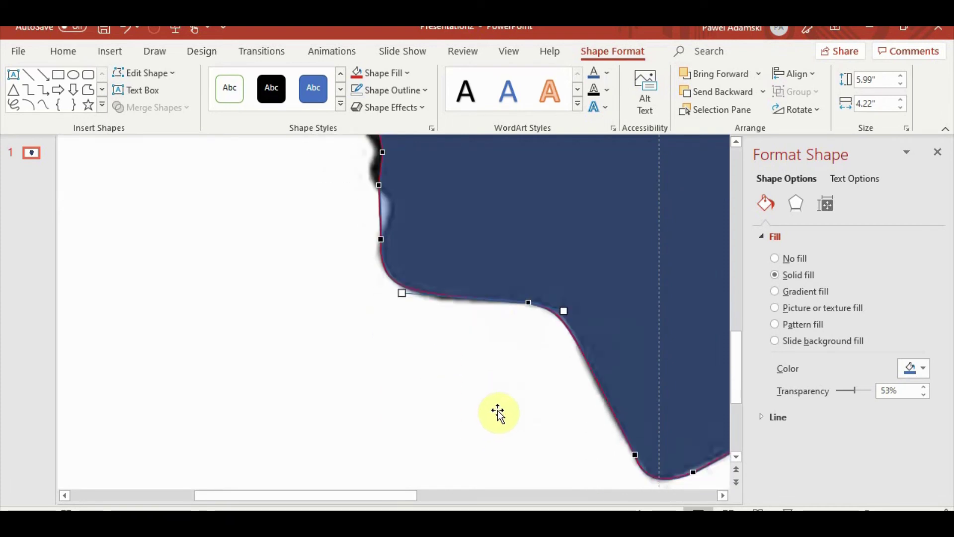
- Curve the segment between the chin and lower lip inward to match the hollow, and start rounding the lower lip
{"action": "scroll", "coordinate": [497, 358], "scroll_direction": "up", "scroll_amount": 4}
{"action": "left_click", "coordinate": [382, 380]}
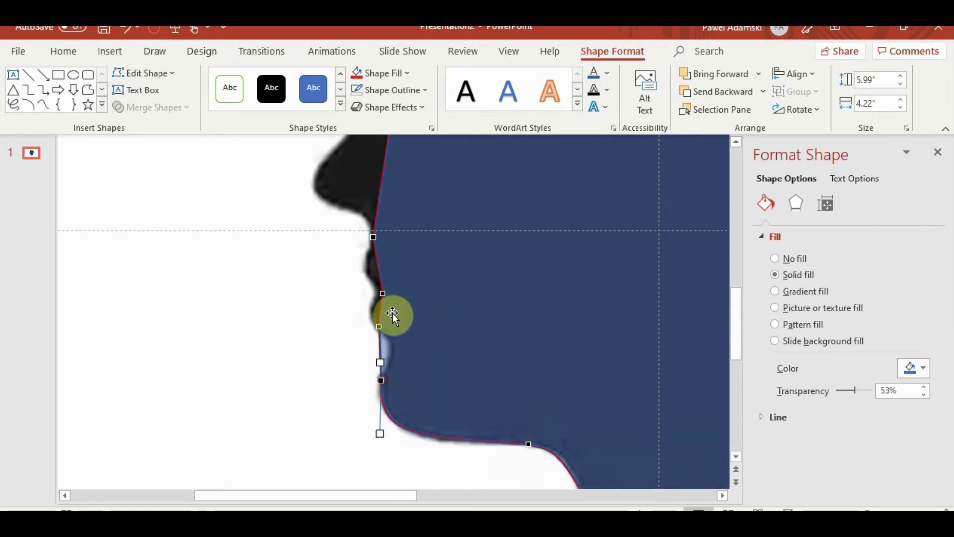
{"action": "left_click_drag", "start_coordinate": [380, 362], "coordinate": [404, 341]}
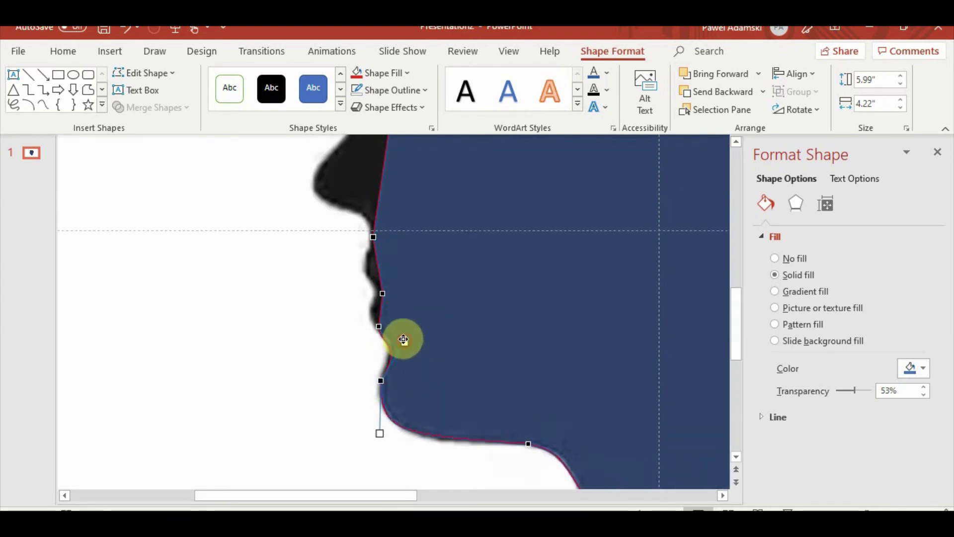
{"action": "left_click", "coordinate": [379, 326]}
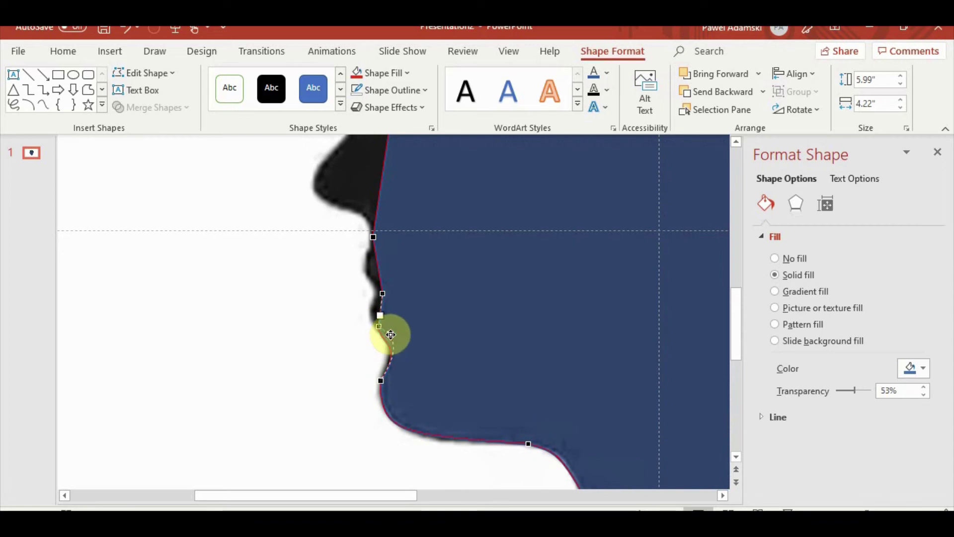
{"action": "left_click", "coordinate": [380, 326]}
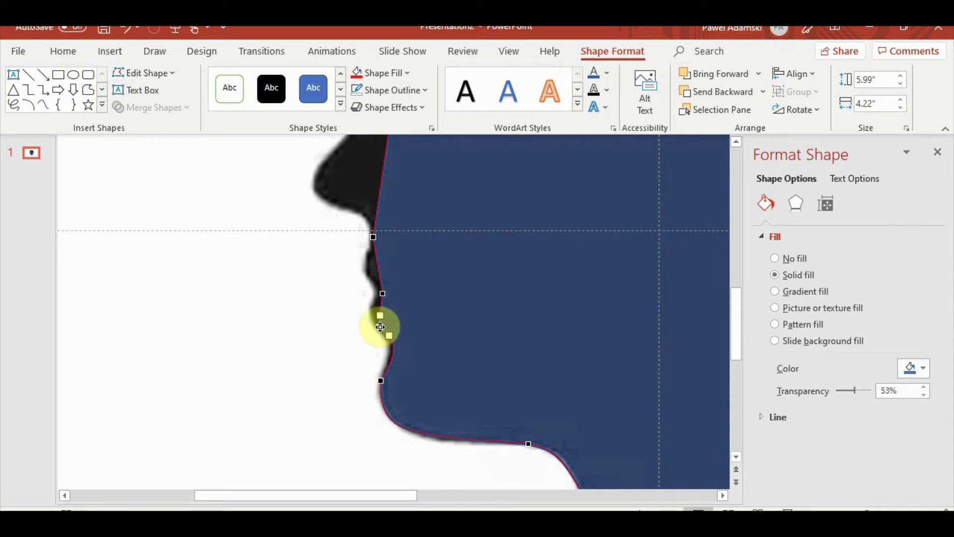
{"action": "left_click_drag", "start_coordinate": [380, 316], "coordinate": [396, 332]}
- Shape the lower and upper lip curves at the mouth point to follow the silhouette
{"action": "scroll", "coordinate": [446, 442], "scroll_direction": "up", "scroll_amount": 3}
{"action": "left_click_drag", "start_coordinate": [440, 495], "coordinate": [356, 498]}
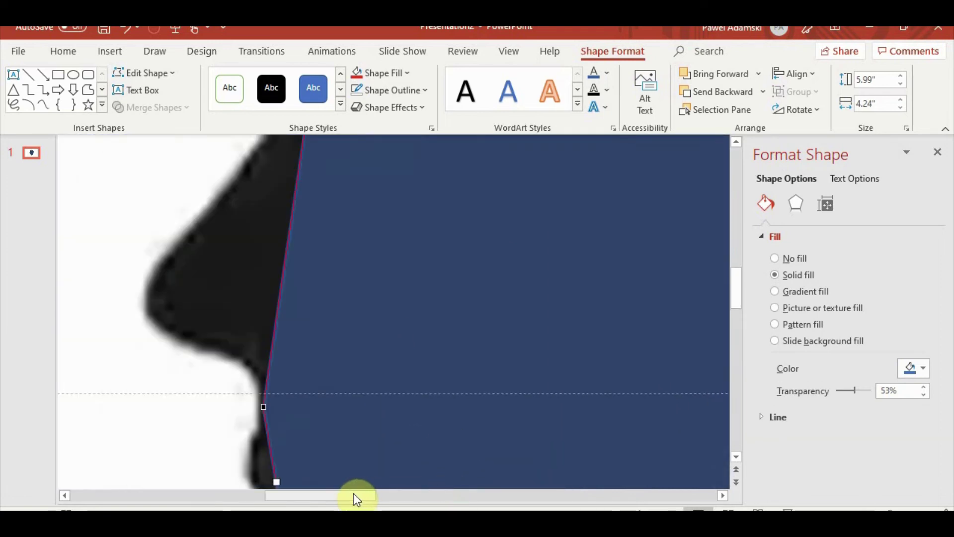
{"action": "scroll", "coordinate": [387, 361], "scroll_direction": "down", "scroll_amount": 6}
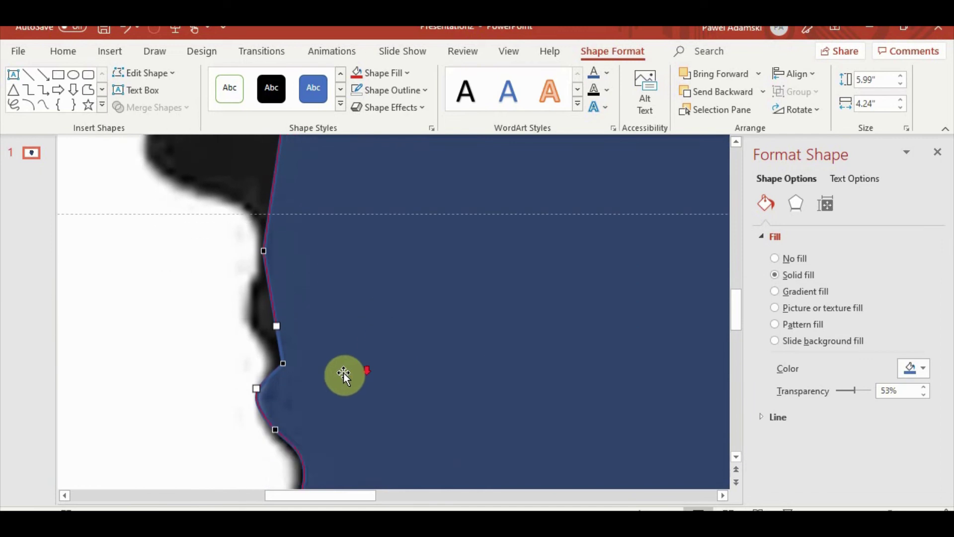
{"action": "left_click_drag", "start_coordinate": [278, 373], "coordinate": [253, 348]}
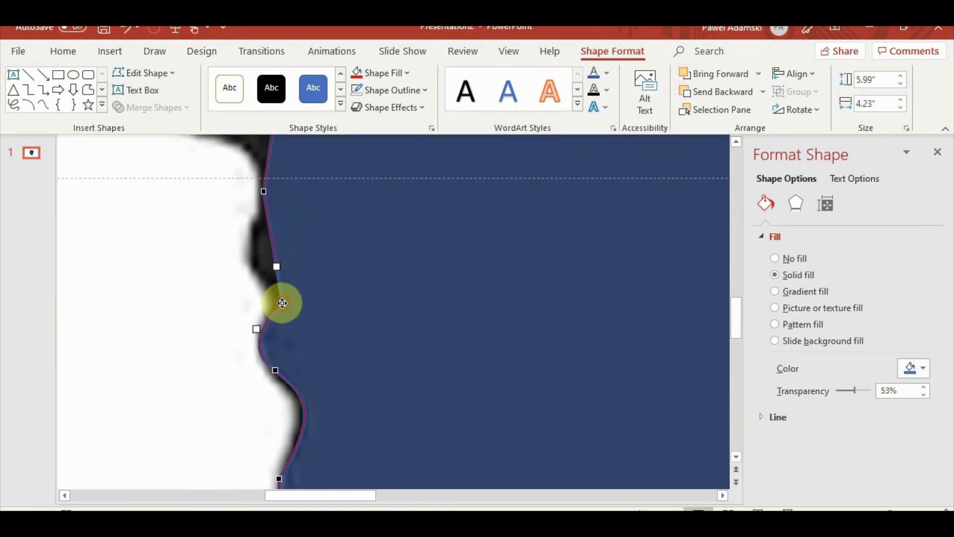
{"action": "left_click_drag", "start_coordinate": [279, 267], "coordinate": [232, 256]}
{"action": "scroll", "coordinate": [313, 300], "scroll_direction": "up", "scroll_amount": 3}
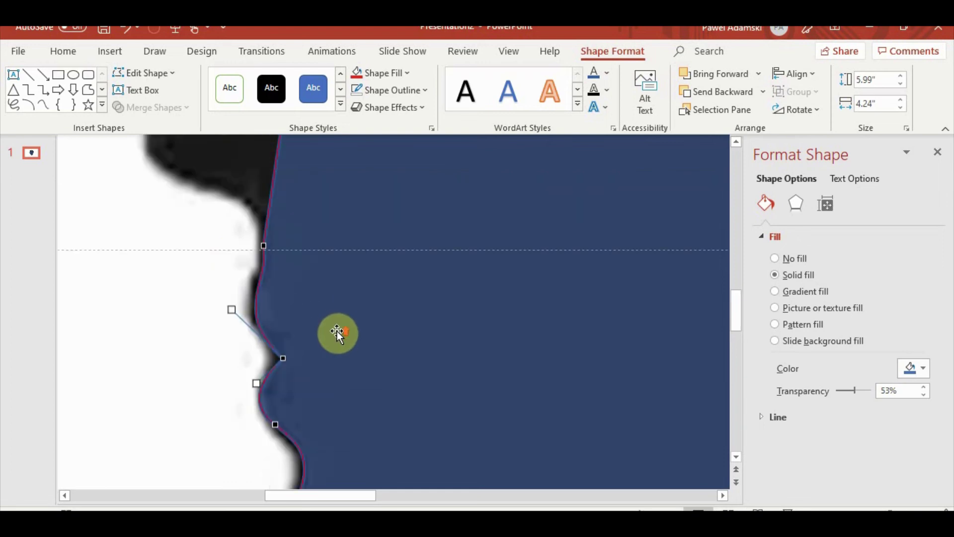
- Adjust both curve handles of the point below the nose to fit the upper lip and bow the nose segment outward
{"action": "left_click", "coordinate": [260, 300]}
{"action": "left_click_drag", "start_coordinate": [264, 318], "coordinate": [250, 322]}
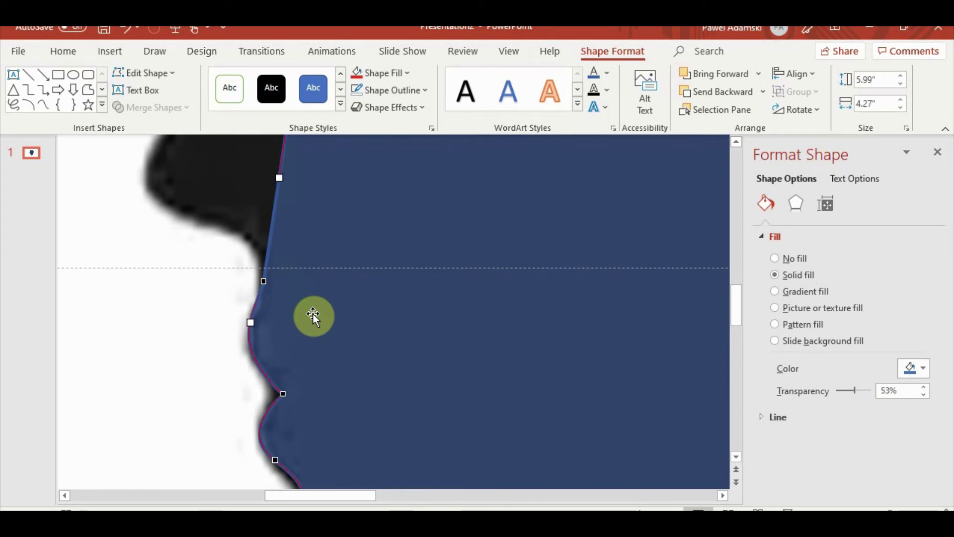
{"action": "scroll", "coordinate": [312, 314], "scroll_direction": "up", "scroll_amount": 2}
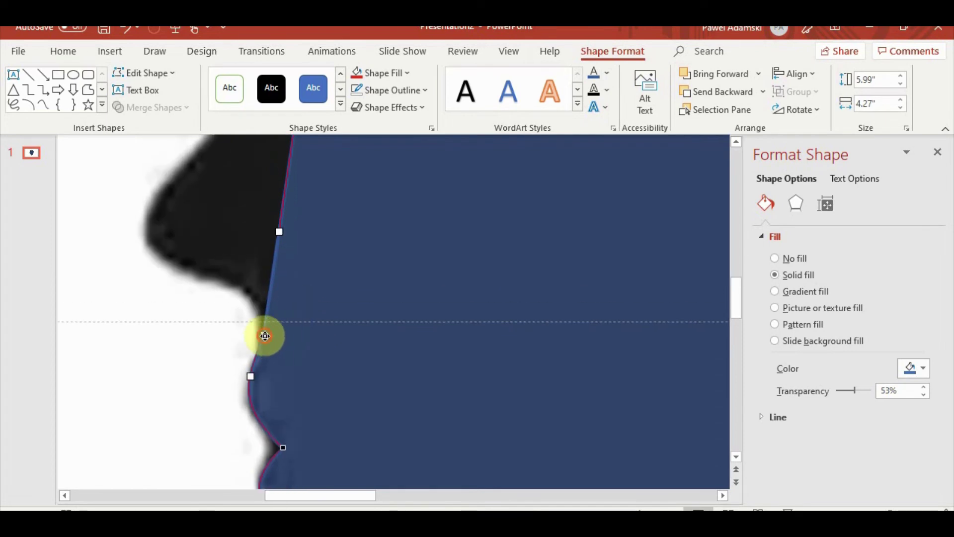
{"action": "left_click_drag", "start_coordinate": [279, 233], "coordinate": [132, 237]}
- Move the nose bridge point onto the silhouette edge and pull its lower curve handle to follow the slope of the nose
{"action": "scroll", "coordinate": [230, 337], "scroll_direction": "up", "scroll_amount": 8}
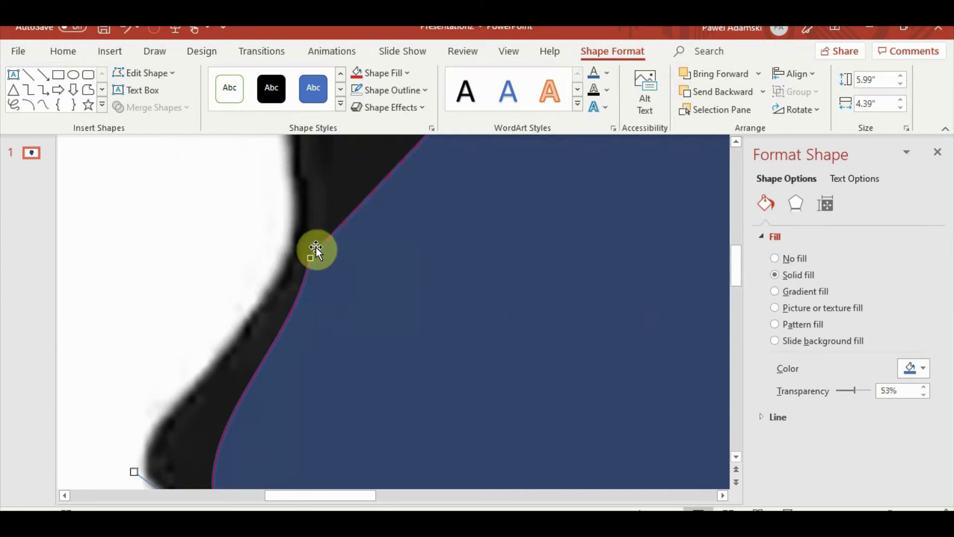
{"action": "left_click_drag", "start_coordinate": [311, 257], "coordinate": [290, 247]}
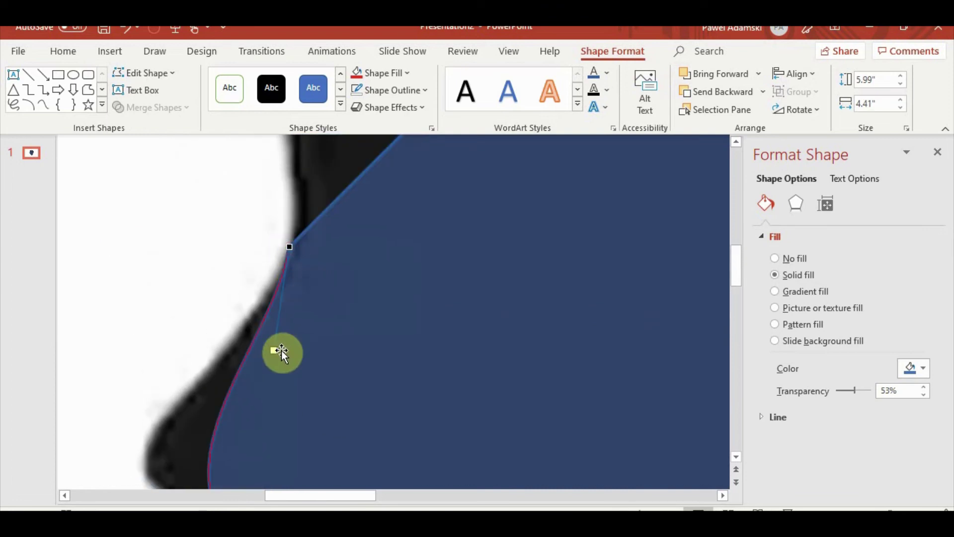
{"action": "left_click_drag", "start_coordinate": [281, 351], "coordinate": [207, 409]}
{"action": "scroll", "coordinate": [196, 439], "scroll_direction": "down", "scroll_amount": 3}
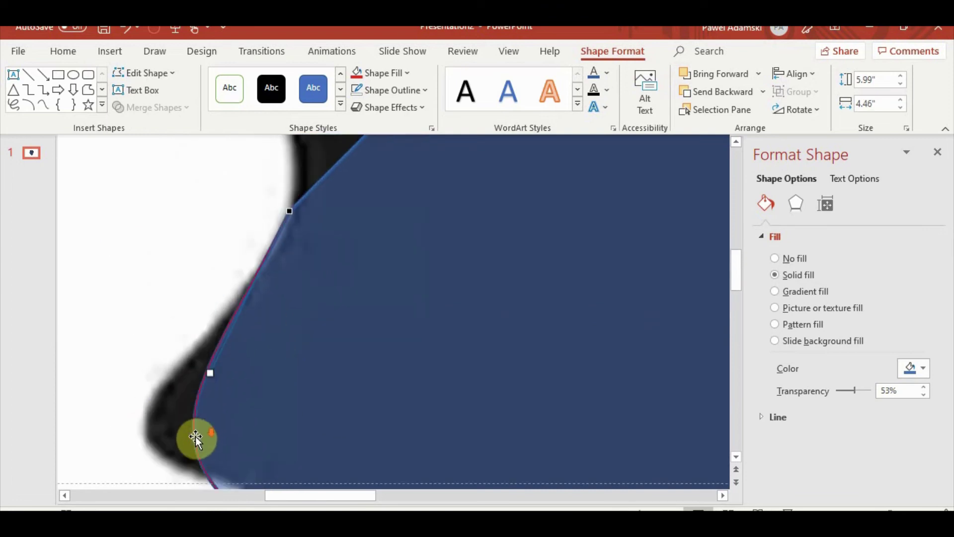
- Add a point on the nose segment and place it at the tip of the nose
{"action": "right_click", "coordinate": [195, 350]}
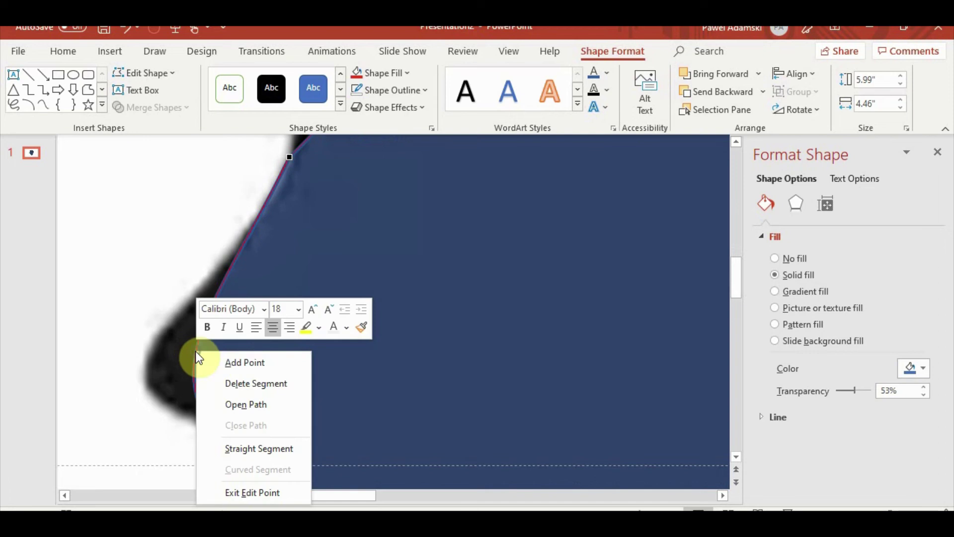
{"action": "left_click", "coordinate": [245, 362]}
{"action": "left_click_drag", "start_coordinate": [196, 351], "coordinate": [144, 375]}
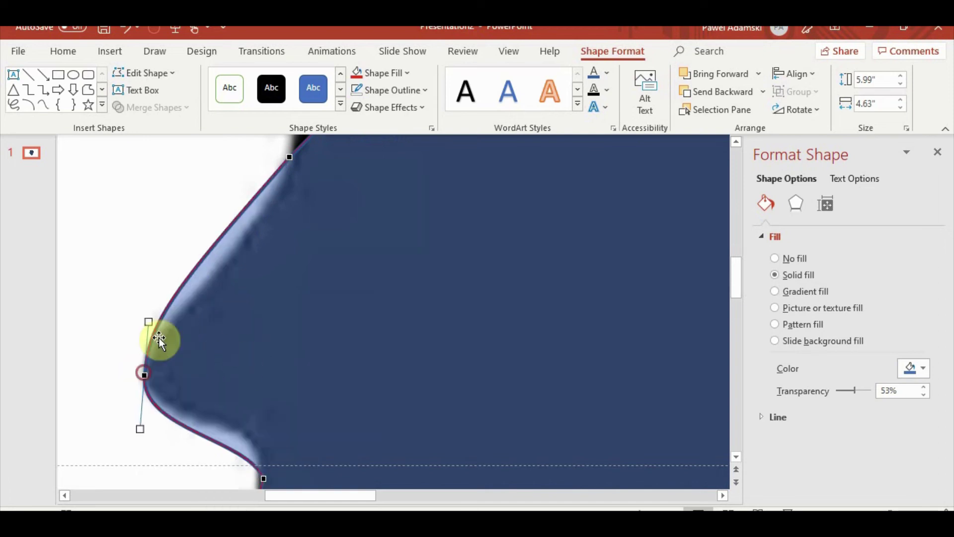
- Adjust the curves above and below the nose tip to follow the nose ridge and the underside of the nose
{"action": "left_click_drag", "start_coordinate": [149, 321], "coordinate": [226, 298]}
{"action": "scroll", "coordinate": [228, 373], "scroll_direction": "down", "scroll_amount": 4}
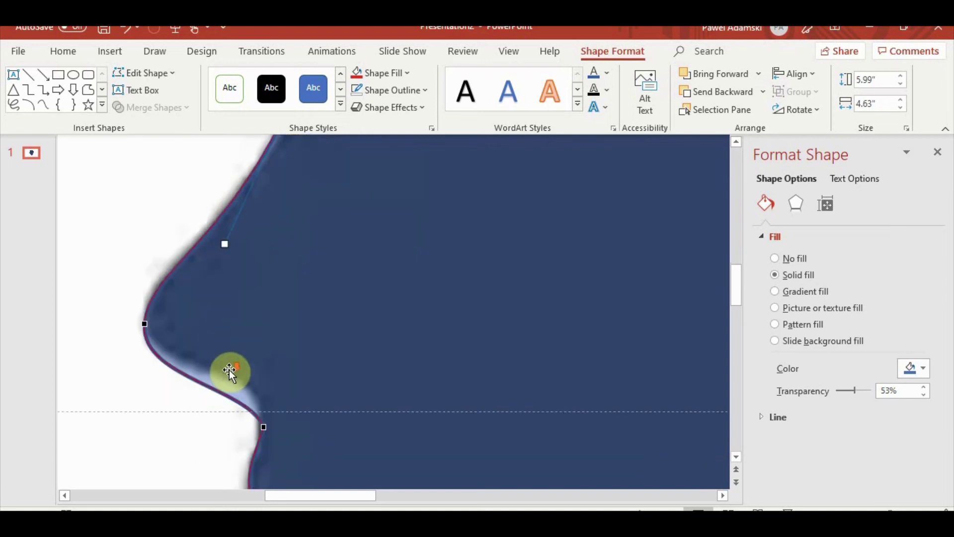
{"action": "left_click_drag", "start_coordinate": [249, 331], "coordinate": [248, 300]}
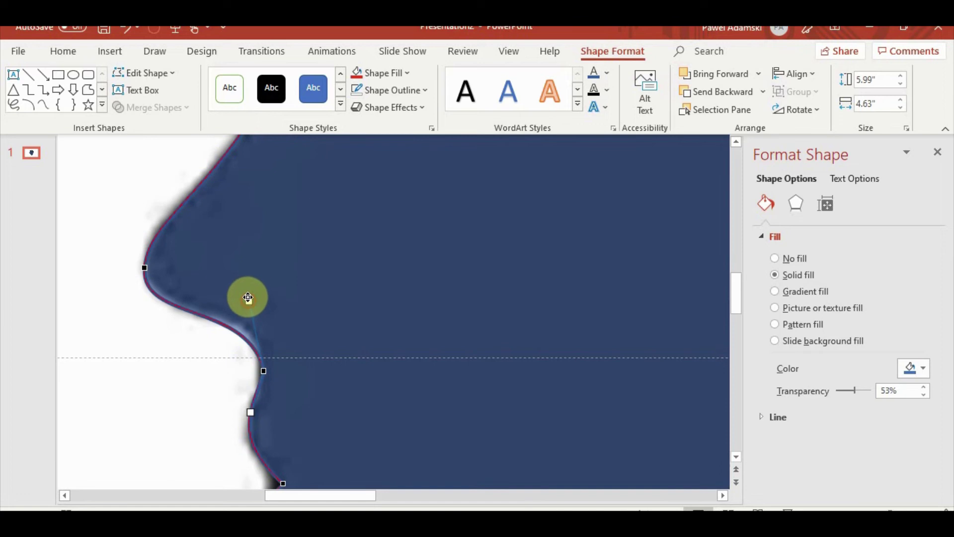
- Curve the segment from the crown to the nose bridge around the forehead, and nudge the bridge point onto the silhouette
{"action": "scroll", "coordinate": [302, 353], "scroll_direction": "up", "scroll_amount": 5}
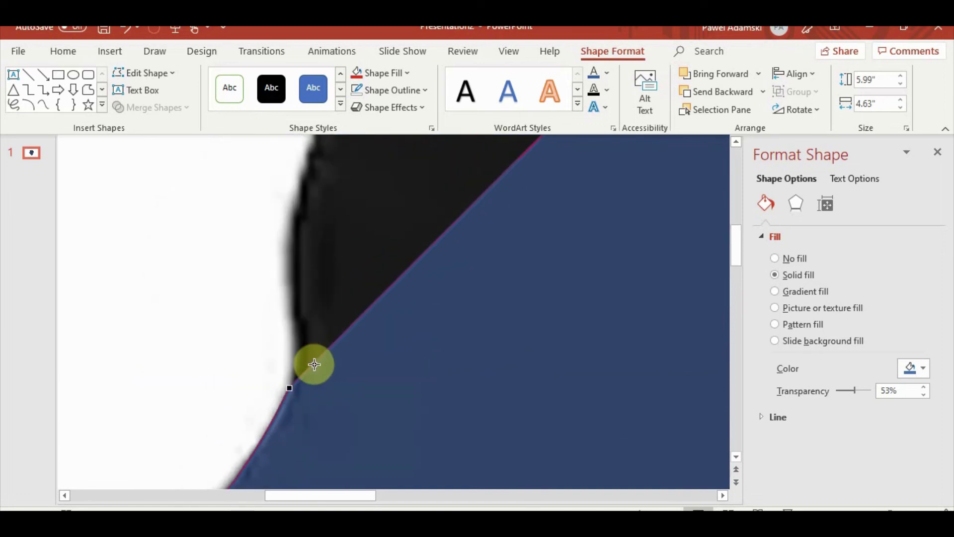
{"action": "scroll", "coordinate": [317, 348], "scroll_direction": "down", "scroll_amount": 5}
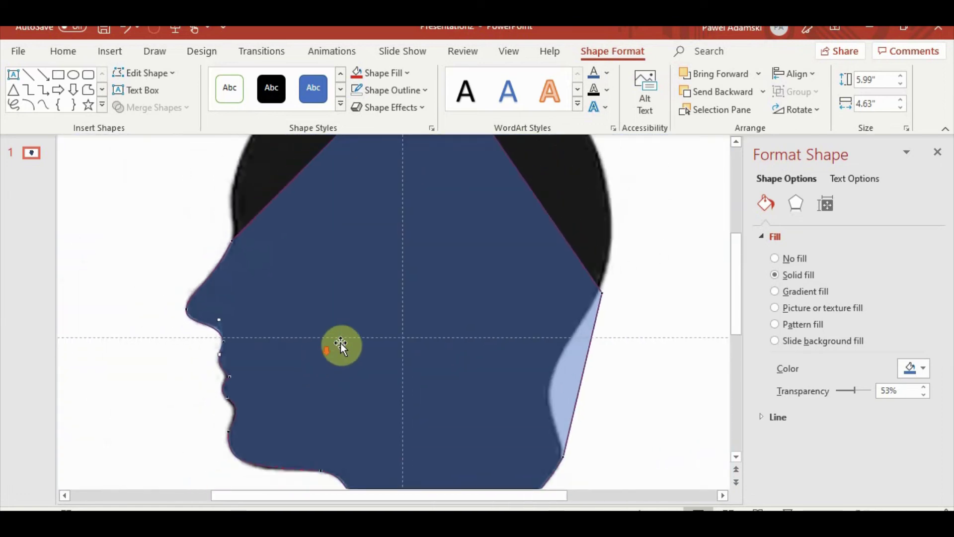
{"action": "scroll", "coordinate": [382, 343], "scroll_direction": "up", "scroll_amount": 3}
{"action": "left_click", "coordinate": [430, 170]}
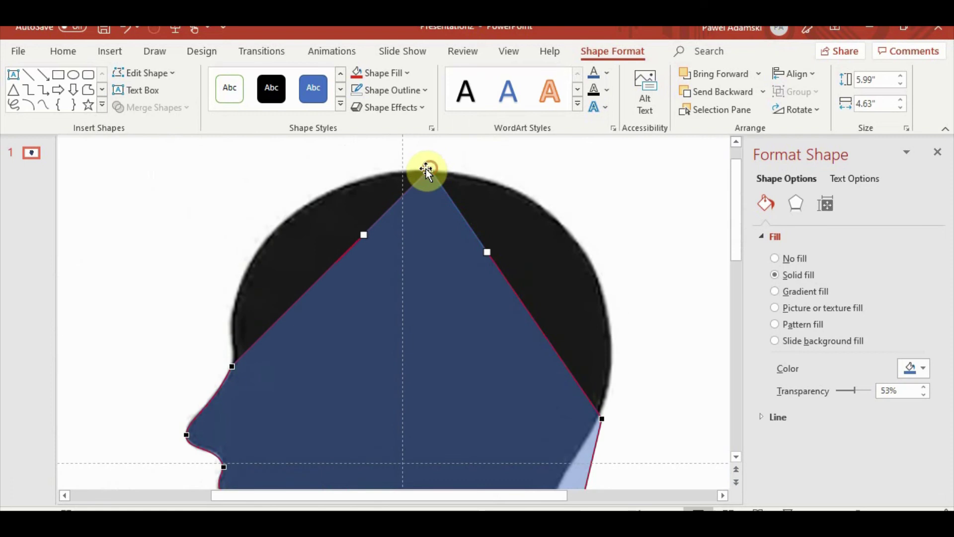
{"action": "left_click_drag", "start_coordinate": [365, 237], "coordinate": [241, 181]}
{"action": "left_click", "coordinate": [232, 366]}
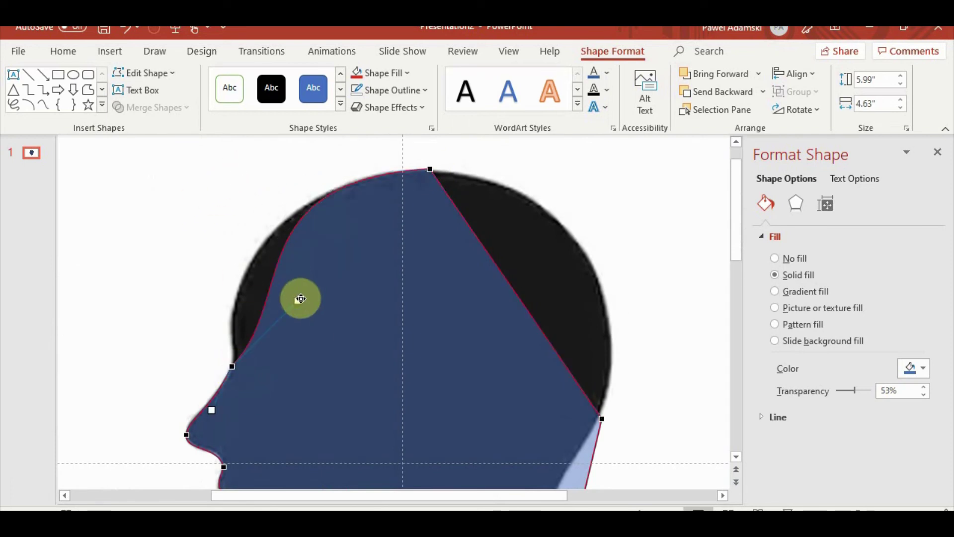
{"action": "left_click_drag", "start_coordinate": [298, 299], "coordinate": [224, 320]}
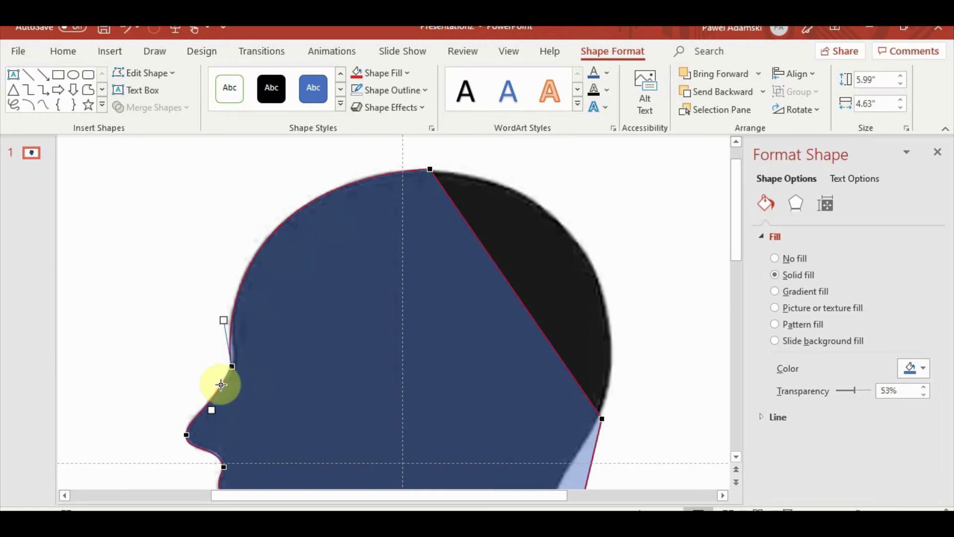
{"action": "left_click_drag", "start_coordinate": [232, 366], "coordinate": [239, 361]}
{"action": "left_click_drag", "start_coordinate": [232, 319], "coordinate": [214, 324]}
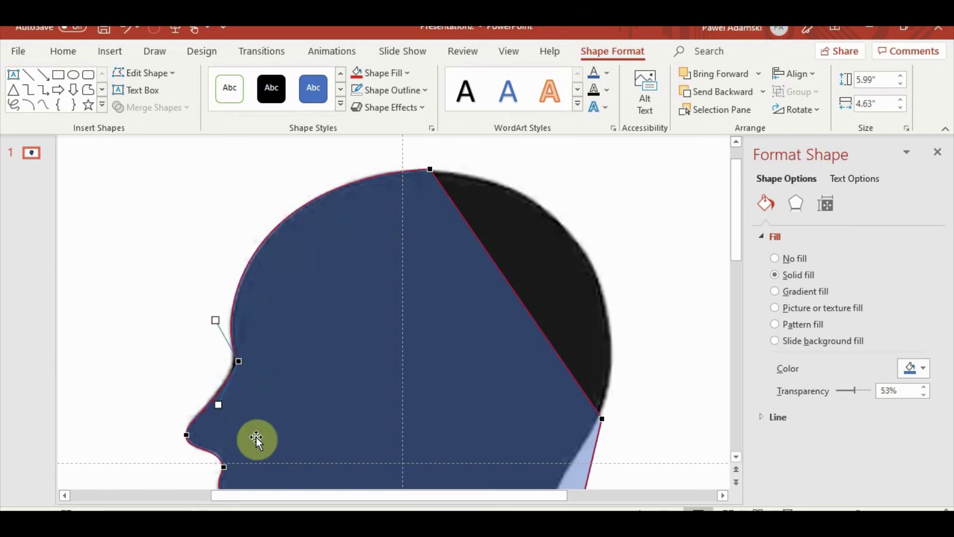
- Curve the segment from the crown to the rear point so it follows the rounded back of the head
{"action": "left_click", "coordinate": [432, 169]}
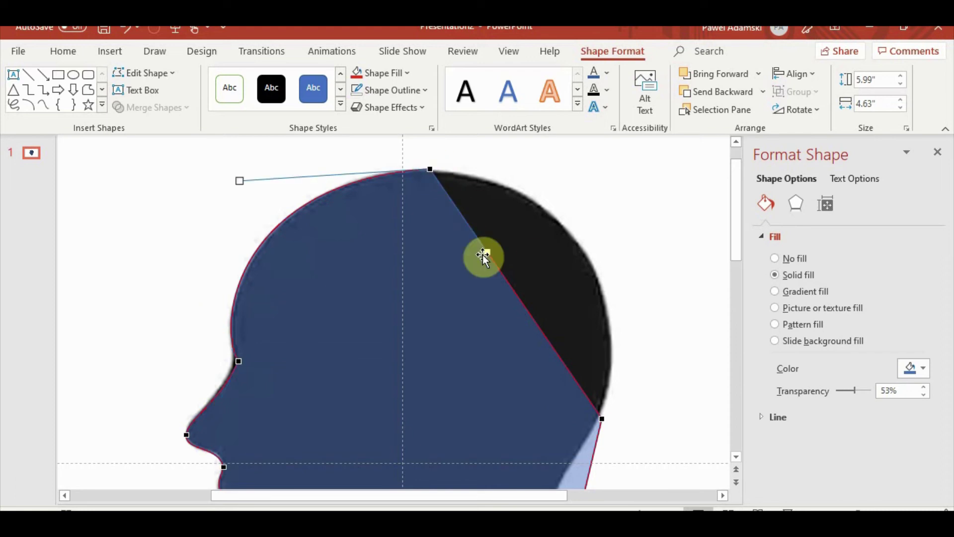
{"action": "left_click_drag", "start_coordinate": [492, 251], "coordinate": [610, 188]}
{"action": "left_click", "coordinate": [602, 419]}
{"action": "left_click_drag", "start_coordinate": [603, 420], "coordinate": [598, 417]}
{"action": "left_click_drag", "start_coordinate": [557, 326], "coordinate": [637, 354]}
- Bend the segment between the back of the head and the lower neck point inward to match the nape
{"action": "scroll", "coordinate": [631, 356], "scroll_direction": "down", "scroll_amount": 5}
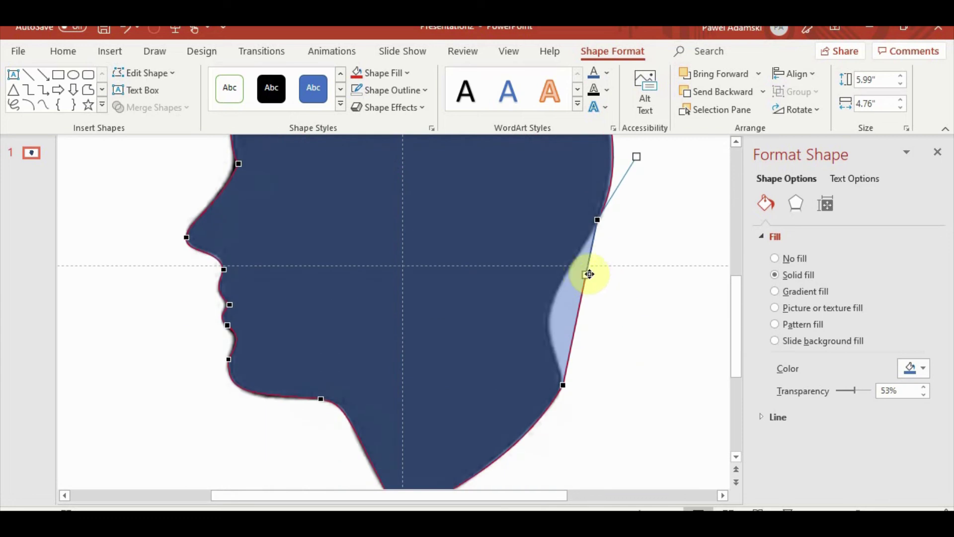
{"action": "left_click_drag", "start_coordinate": [585, 275], "coordinate": [507, 365]}
{"action": "left_click", "coordinate": [563, 385]}
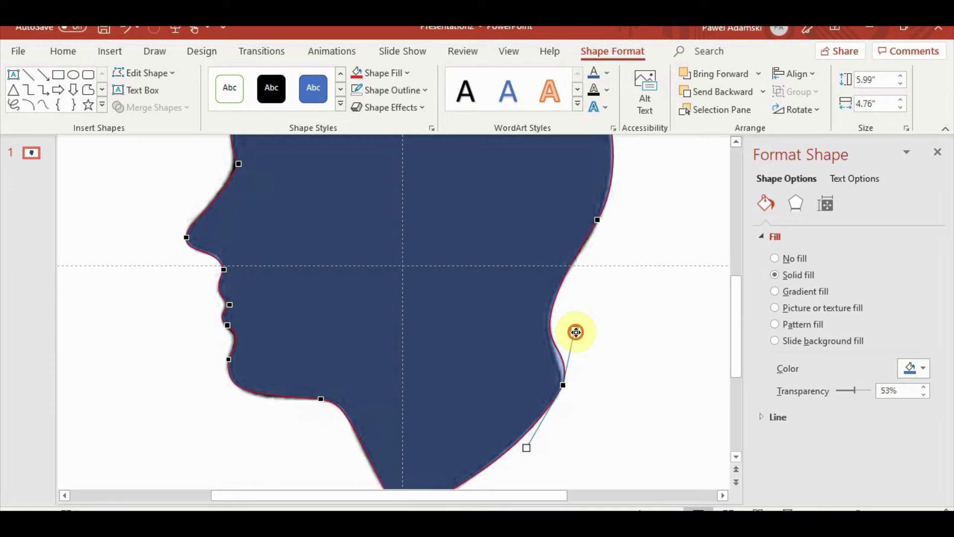
{"action": "left_click_drag", "start_coordinate": [576, 332], "coordinate": [574, 360]}
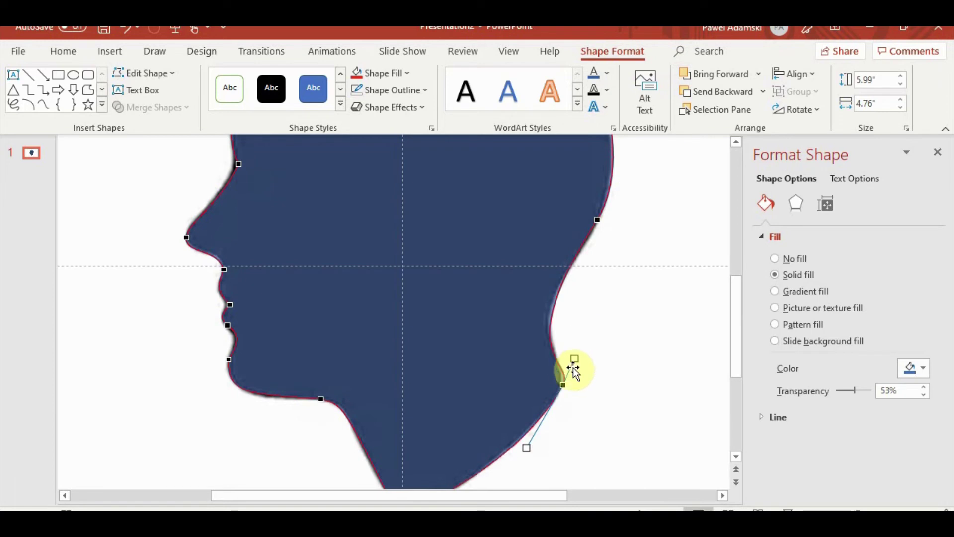
- Fine-tune the nape curve from both of its end points and finish editing the shape's points
{"action": "left_click", "coordinate": [597, 218]}
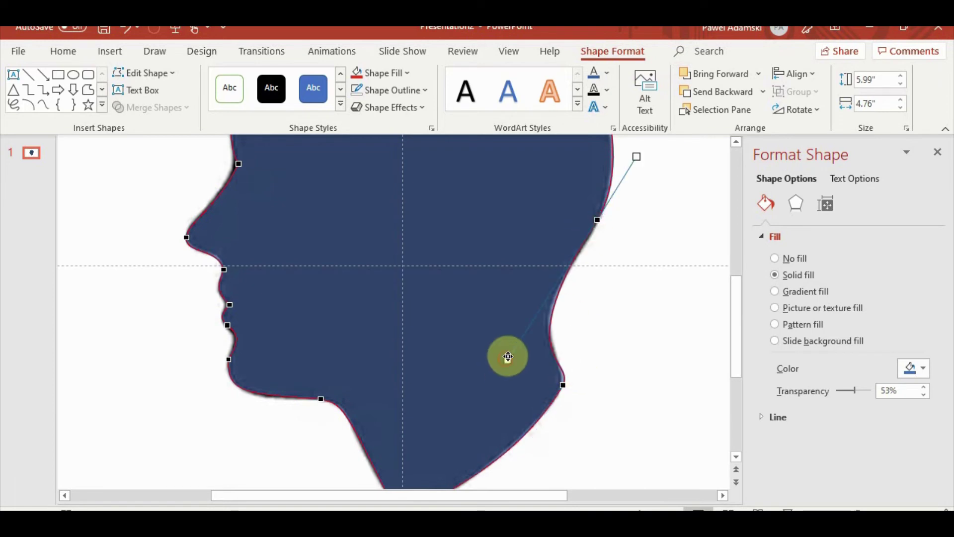
{"action": "left_click_drag", "start_coordinate": [508, 356], "coordinate": [517, 334]}
{"action": "left_click", "coordinate": [562, 385]}
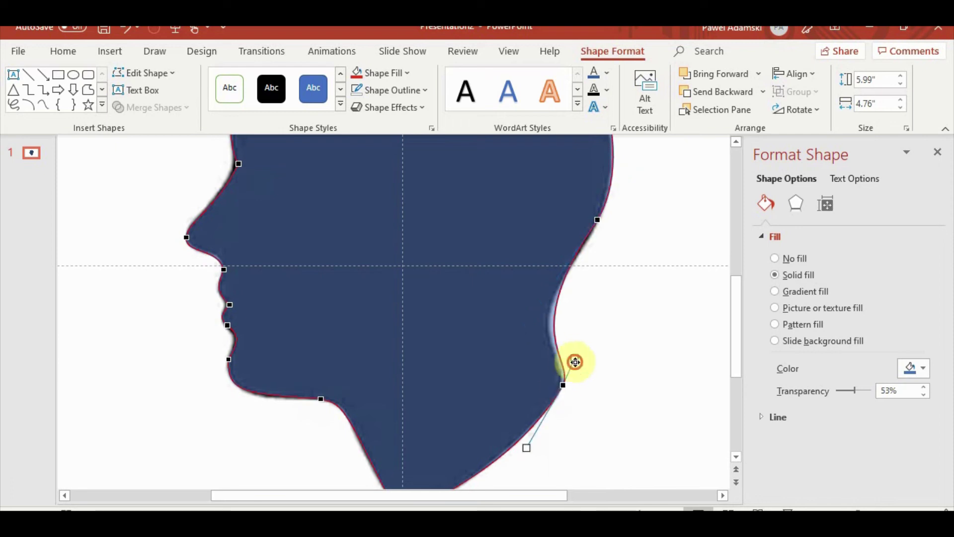
{"action": "left_click_drag", "start_coordinate": [575, 361], "coordinate": [557, 333]}
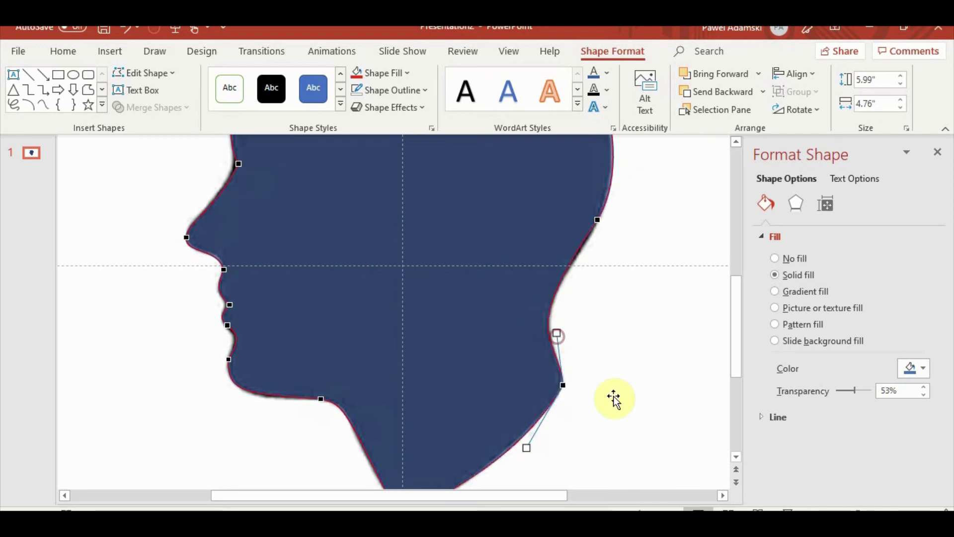
{"action": "scroll", "coordinate": [611, 397], "scroll_direction": "down", "scroll_amount": 2}
{"action": "key", "text": "Escape"}
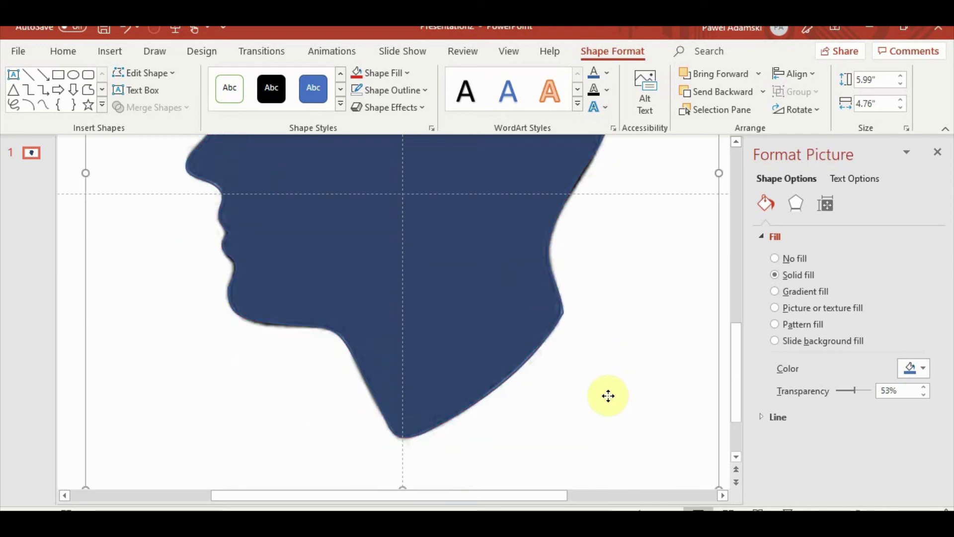
- Move the traced head shape off the original picture to its left and set the shape's fill transparency to 0%
{"action": "left_click", "coordinate": [608, 395]}
{"action": "scroll", "coordinate": [595, 341], "scroll_direction": "down", "scroll_amount": 2}
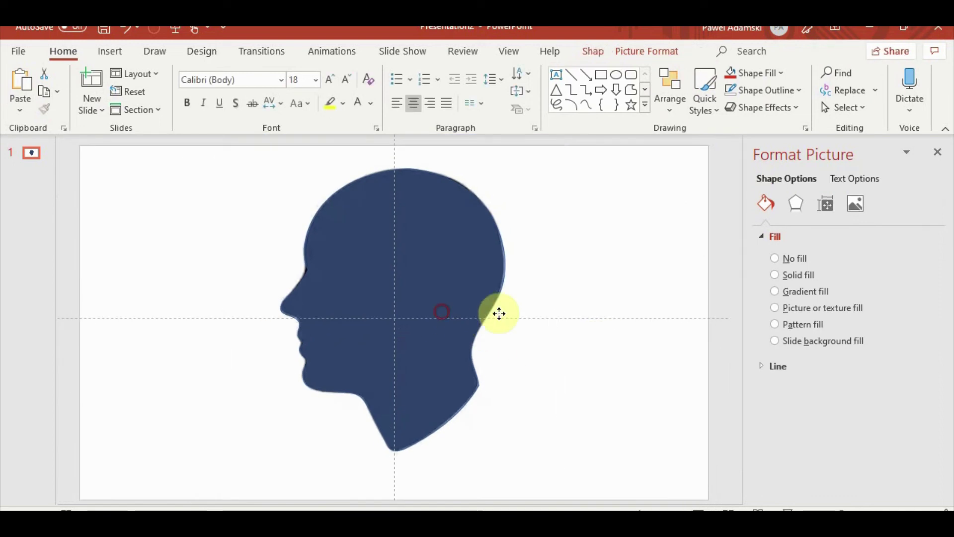
{"action": "left_click", "coordinate": [499, 313]}
{"action": "scroll", "coordinate": [546, 343], "scroll_direction": "down", "scroll_amount": 2}
{"action": "left_click", "coordinate": [586, 377]}
{"action": "left_click", "coordinate": [400, 292]}
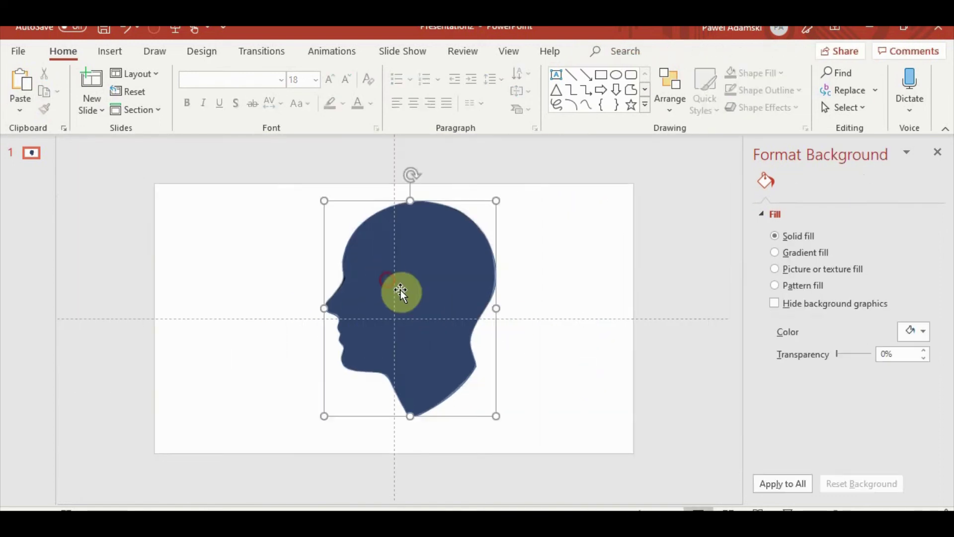
{"action": "left_click_drag", "start_coordinate": [400, 292], "coordinate": [239, 292]}
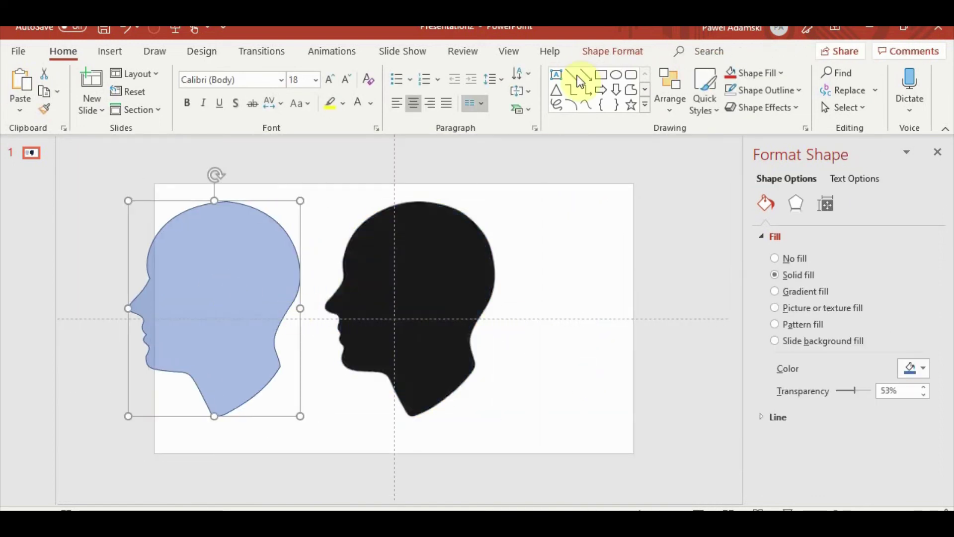
{"action": "left_click_drag", "start_coordinate": [855, 389], "coordinate": [761, 388]}
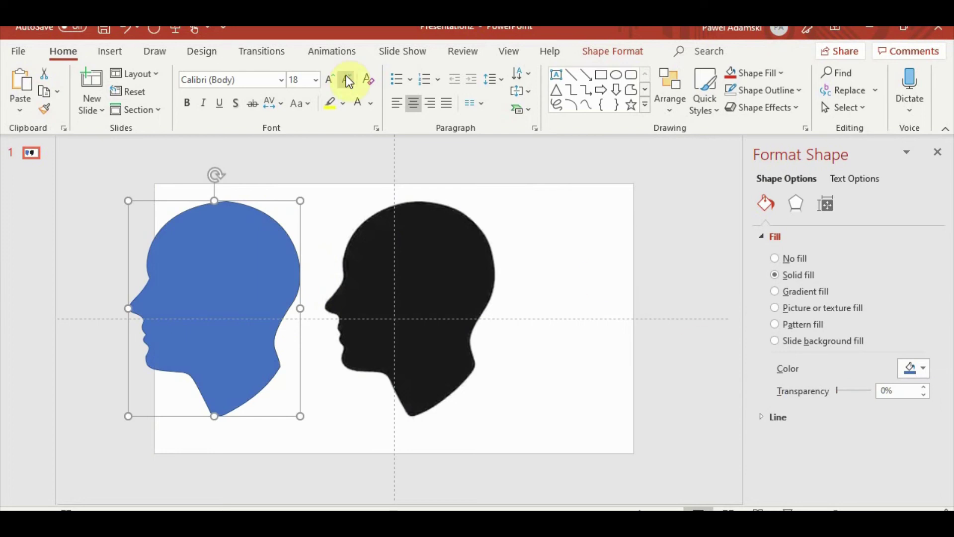
- Delete the original black silhouette picture and move the traced head shape to the centre of the slide
{"action": "left_click", "coordinate": [432, 294]}
{"action": "key", "text": "Delete"}
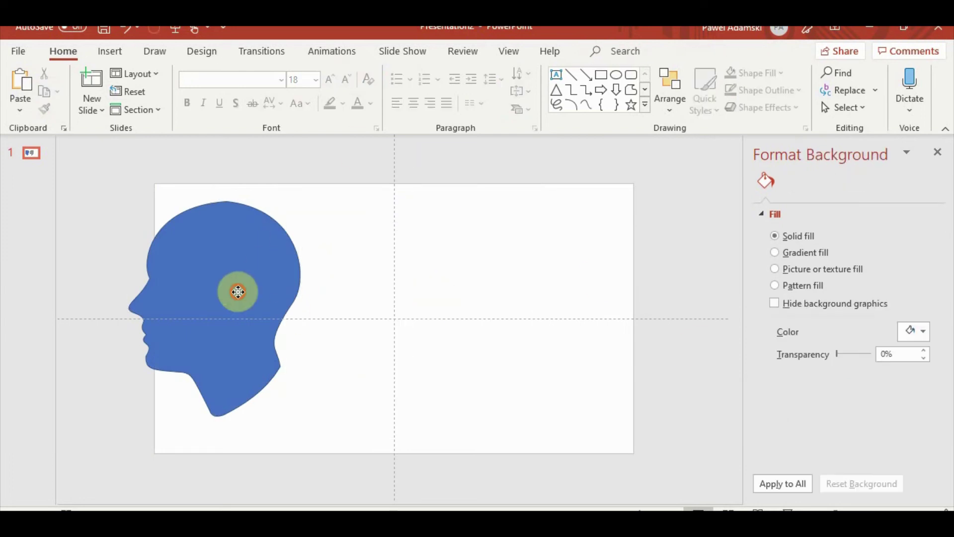
{"action": "left_click", "coordinate": [238, 287]}
{"action": "left_click", "coordinate": [366, 345]}
{"action": "left_click", "coordinate": [245, 299]}
{"action": "left_click_drag", "start_coordinate": [245, 300], "coordinate": [399, 318]}
{"action": "left_click", "coordinate": [525, 327]}
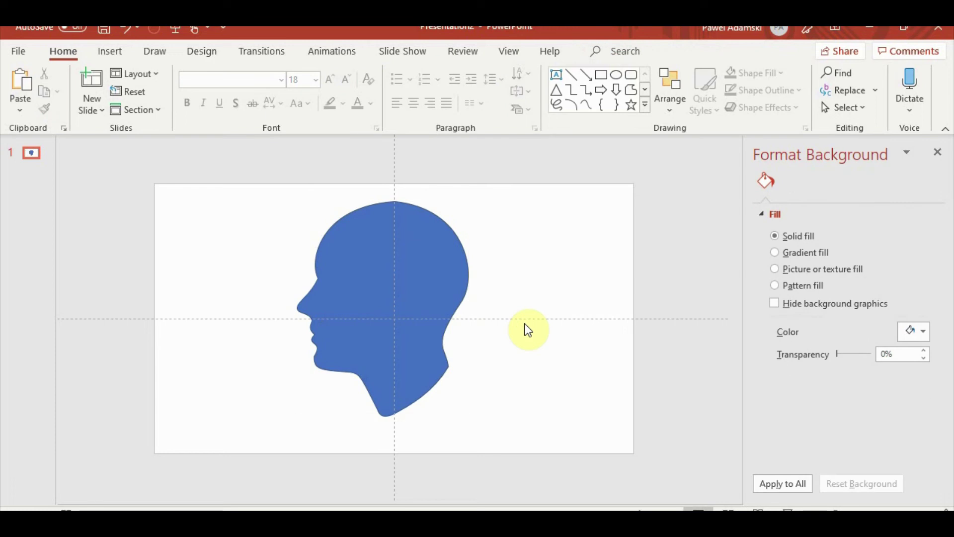
- Draw a closed freeform polygon about 3.47" wide and 1.81" high inside the upper part of the head
{"action": "scroll", "coordinate": [485, 326], "scroll_direction": "up", "scroll_amount": 3}
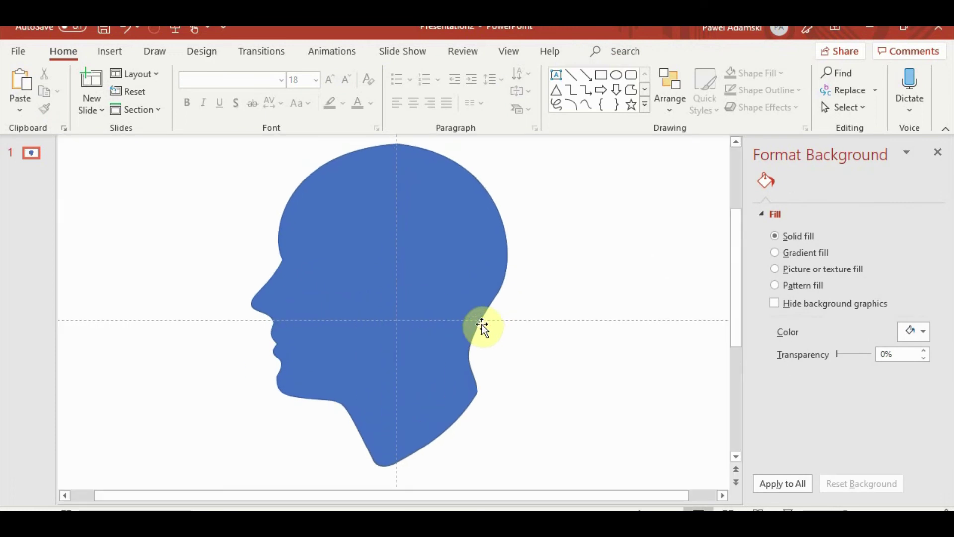
{"action": "left_click", "coordinate": [102, 51]}
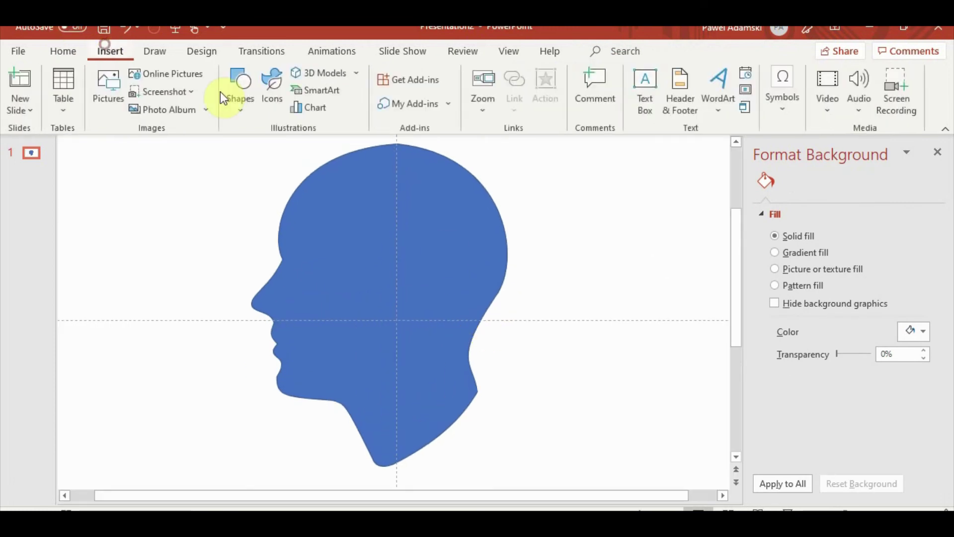
{"action": "left_click", "coordinate": [241, 106]}
{"action": "left_click", "coordinate": [394, 148]}
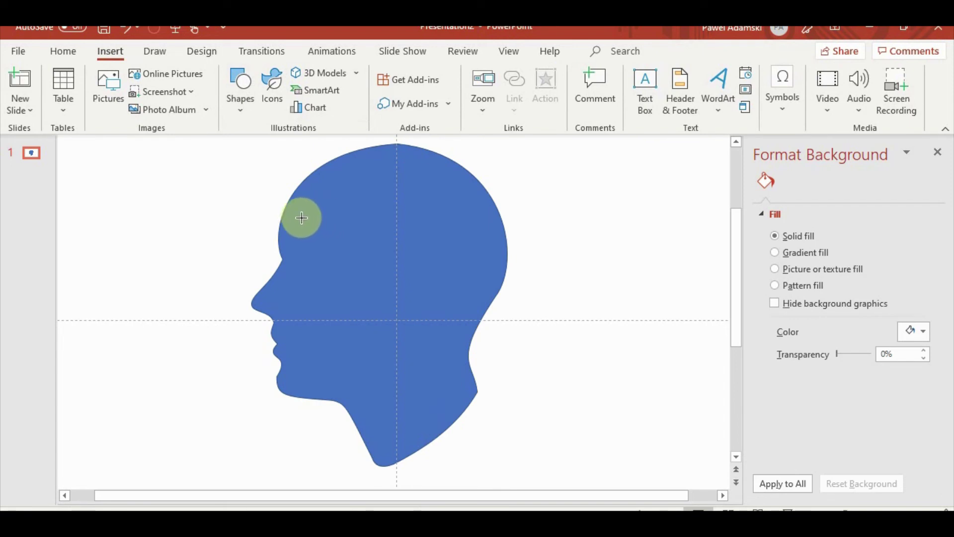
{"action": "left_click", "coordinate": [391, 160]}
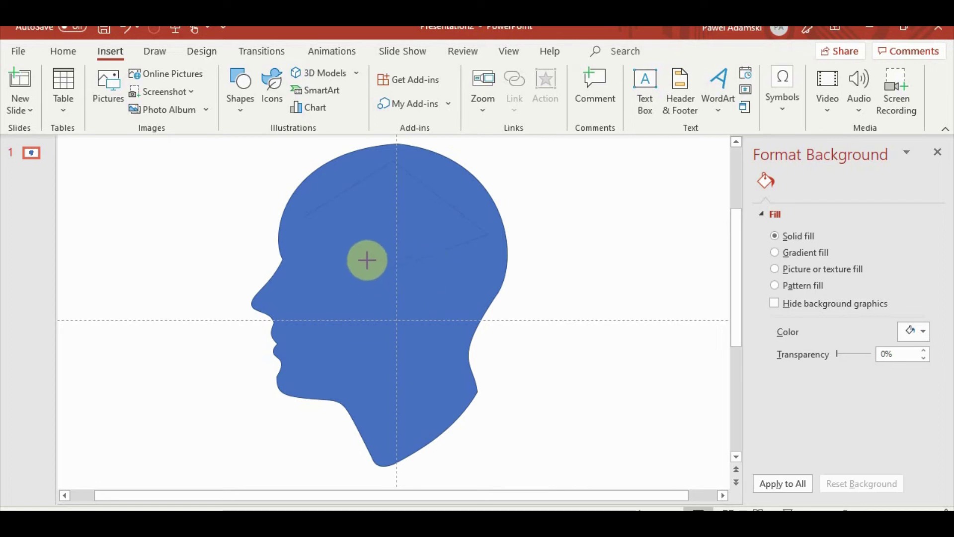
{"action": "left_click", "coordinate": [366, 257]}
{"action": "left_click", "coordinate": [346, 235]}
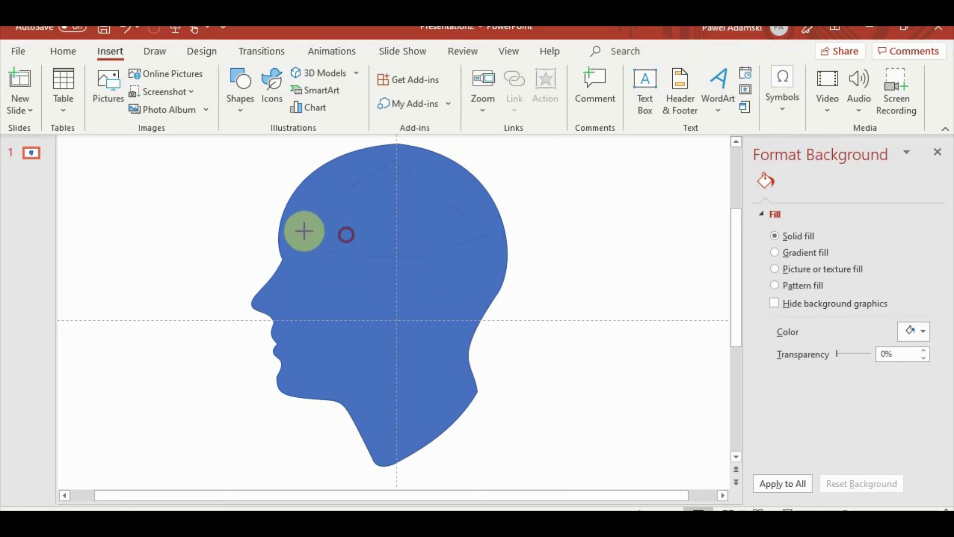
{"action": "left_click", "coordinate": [303, 216]}
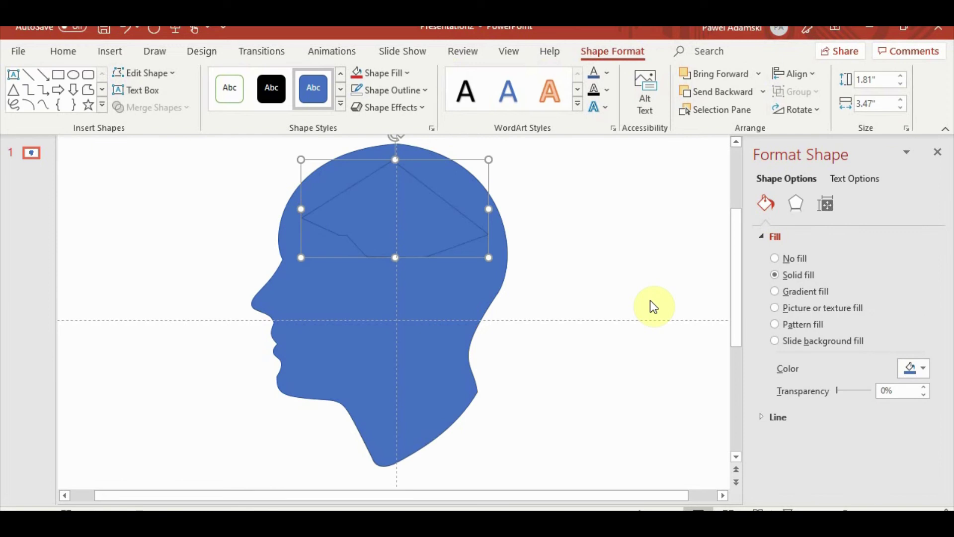
- Edit the inner polygon's points: raise the top point towards the crown and bend the upper front edge into an arc following the forehead
{"action": "scroll", "coordinate": [428, 248], "scroll_direction": "up", "scroll_amount": 5}
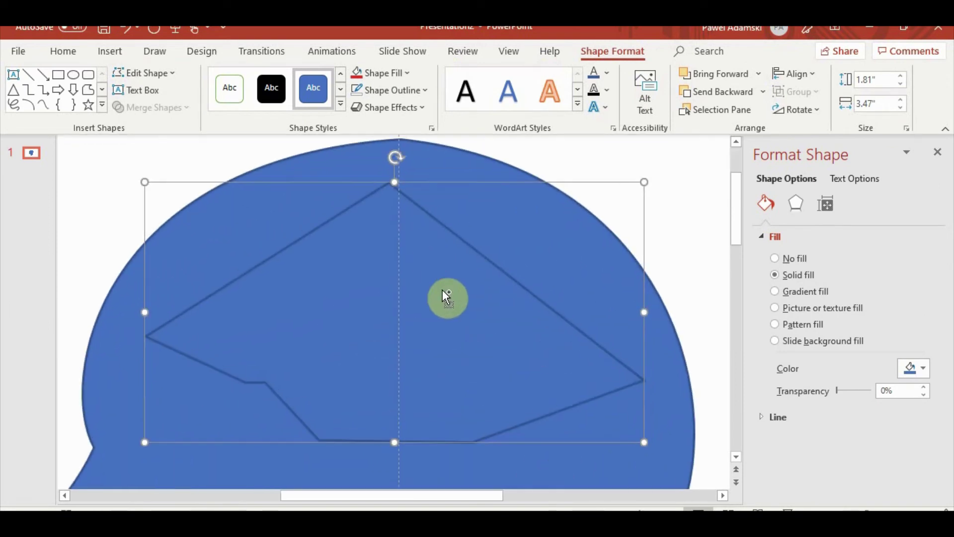
{"action": "left_click", "coordinate": [122, 74]}
{"action": "left_click", "coordinate": [144, 115]}
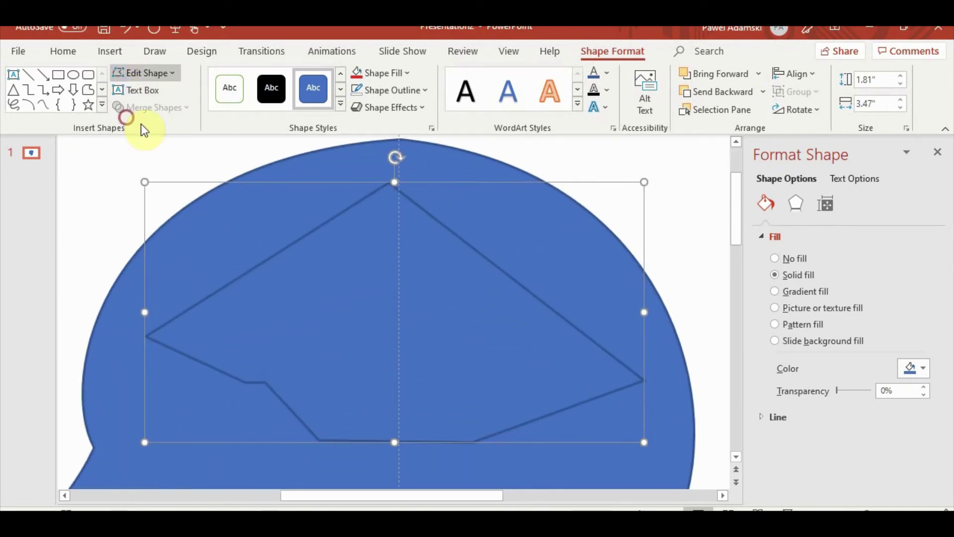
{"action": "left_click_drag", "start_coordinate": [377, 199], "coordinate": [394, 164]}
{"action": "left_click_drag", "start_coordinate": [312, 219], "coordinate": [215, 179]}
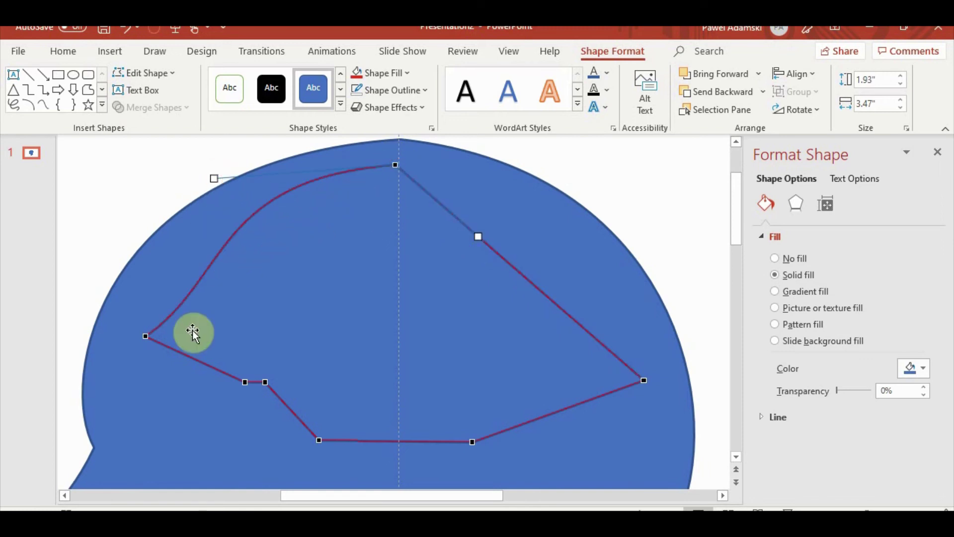
{"action": "left_click", "coordinate": [145, 336]}
{"action": "left_click_drag", "start_coordinate": [154, 329], "coordinate": [122, 271]}
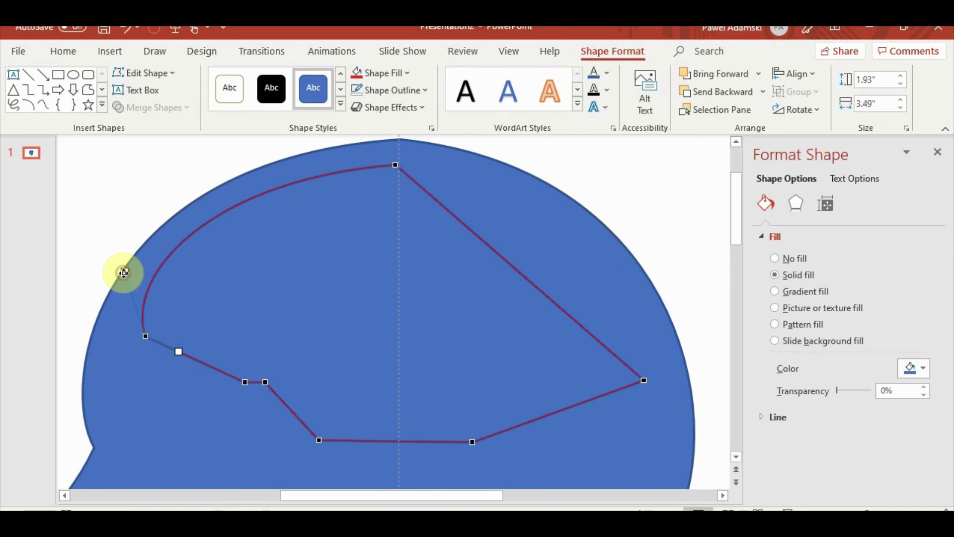
- Level the curve at the inner shape's top point and bend the upper rear edge into an arc parallel to the back of the head
{"action": "left_click", "coordinate": [395, 164]}
{"action": "left_click_drag", "start_coordinate": [214, 177], "coordinate": [237, 165]}
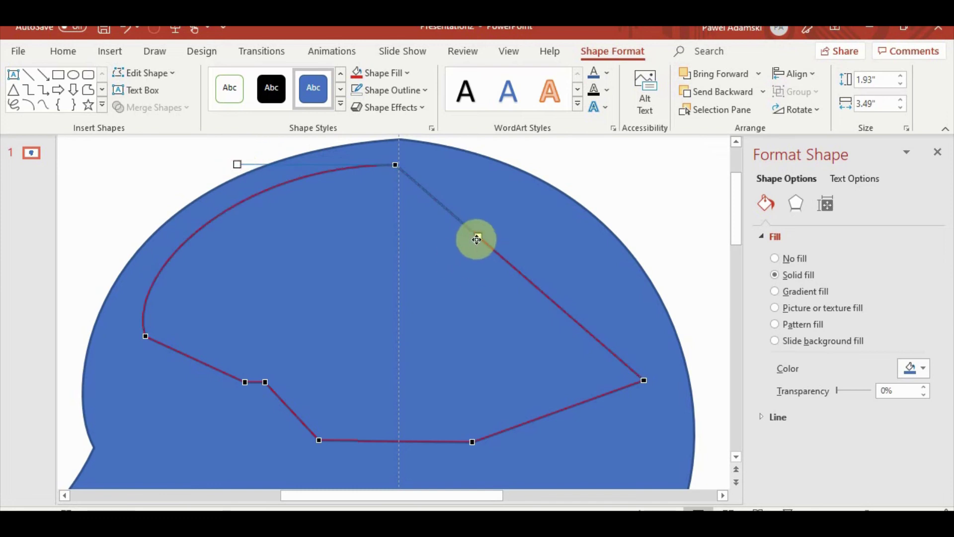
{"action": "left_click_drag", "start_coordinate": [478, 236], "coordinate": [590, 170]}
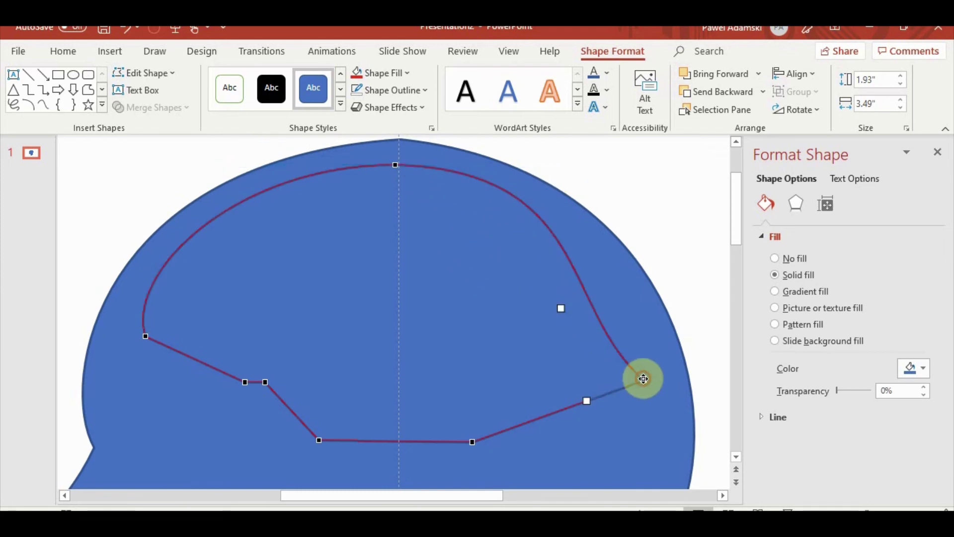
{"action": "left_click_drag", "start_coordinate": [561, 308], "coordinate": [669, 348]}
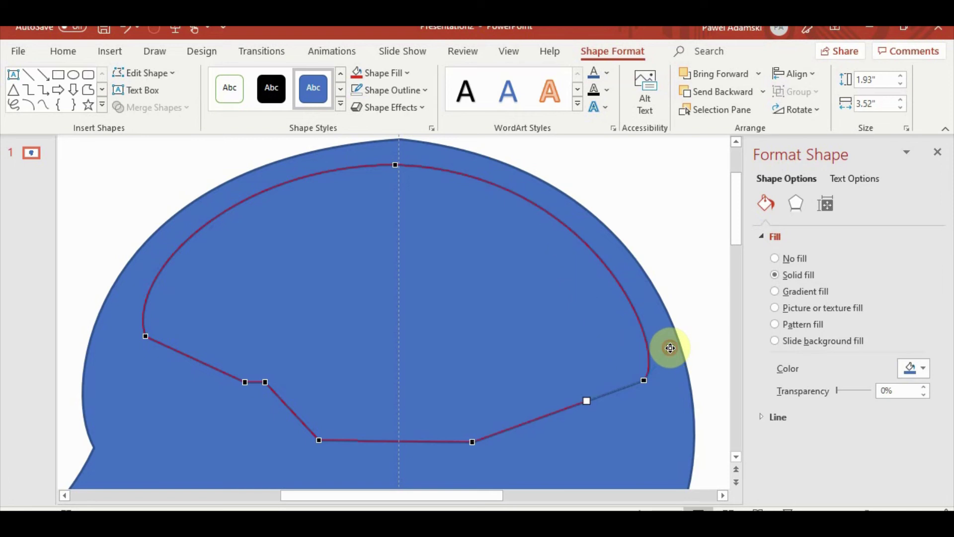
- Move the inner shape's lower rear point outwards and round the edges on both sides of it into a bulge at the back
{"action": "scroll", "coordinate": [558, 383], "scroll_direction": "down", "scroll_amount": 2}
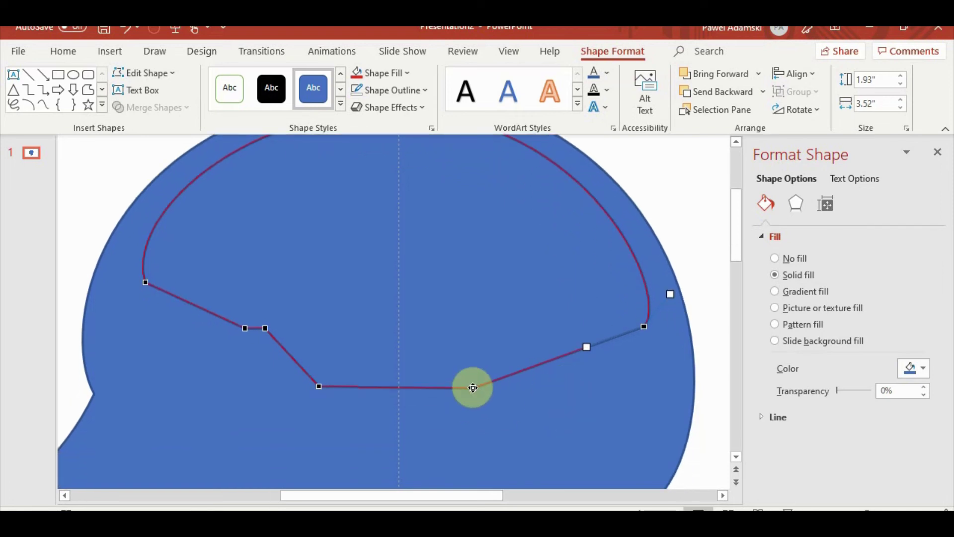
{"action": "left_click_drag", "start_coordinate": [475, 387], "coordinate": [643, 384]}
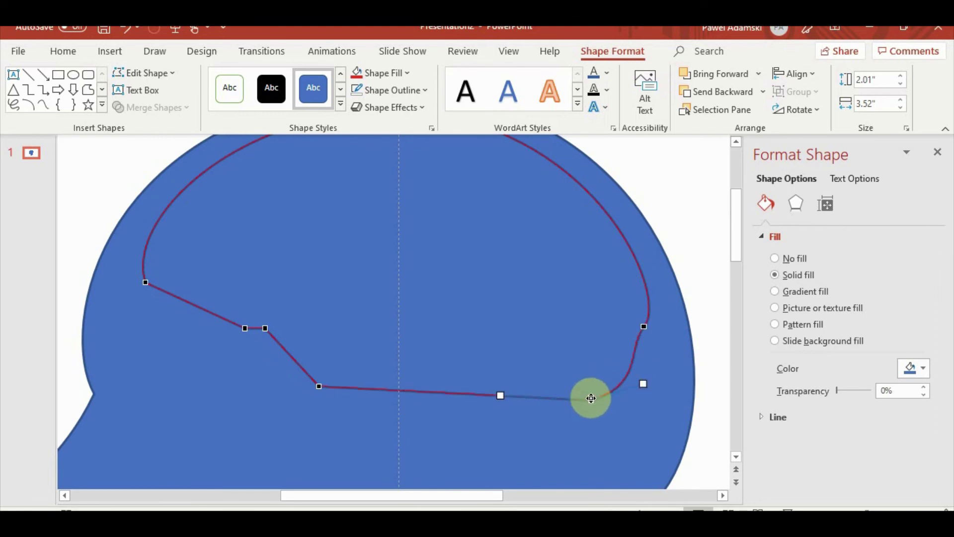
{"action": "left_click_drag", "start_coordinate": [501, 394], "coordinate": [555, 470]}
{"action": "left_click_drag", "start_coordinate": [645, 385], "coordinate": [599, 384]}
{"action": "mouse_move", "coordinate": [628, 345]}
{"action": "left_mouse_down"}
{"action": "mouse_move", "coordinate": [662, 364]}
{"action": "mouse_move", "coordinate": [635, 361]}
{"action": "left_mouse_up"}
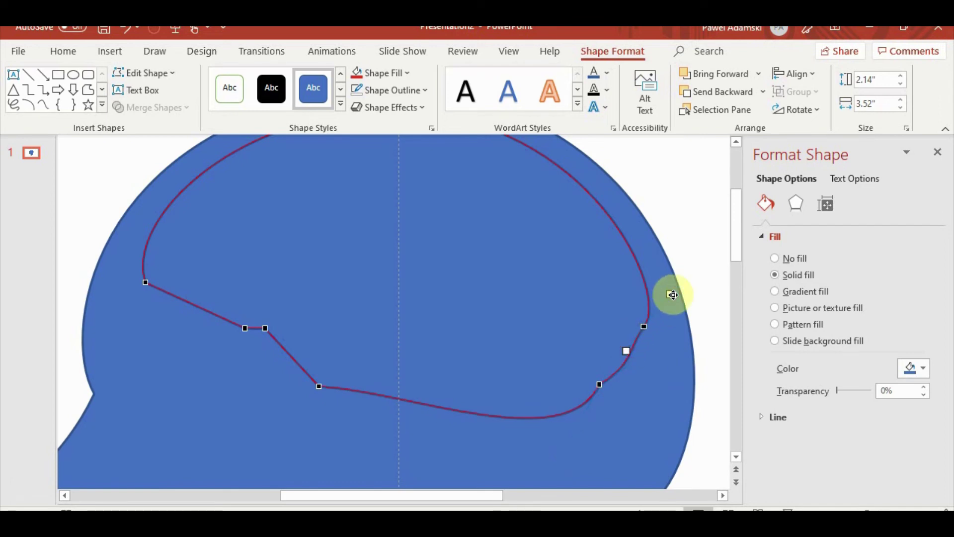
{"action": "left_click_drag", "start_coordinate": [671, 292], "coordinate": [656, 290]}
{"action": "left_click_drag", "start_coordinate": [624, 353], "coordinate": [637, 352]}
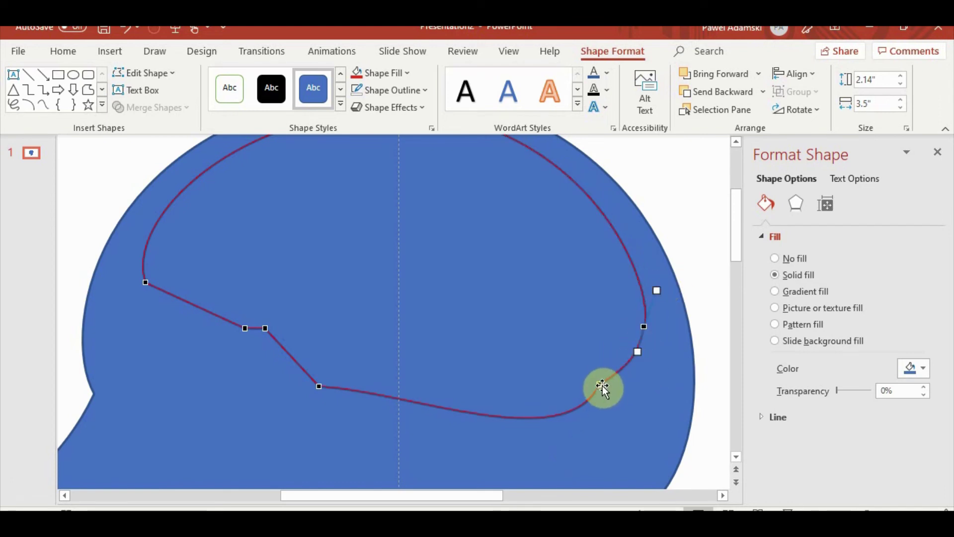
- Curve the inner shape's lower front edge and reposition its notch points to form a small step under the frontal part
{"action": "left_click", "coordinate": [145, 281]}
{"action": "left_click_drag", "start_coordinate": [178, 297], "coordinate": [157, 337]}
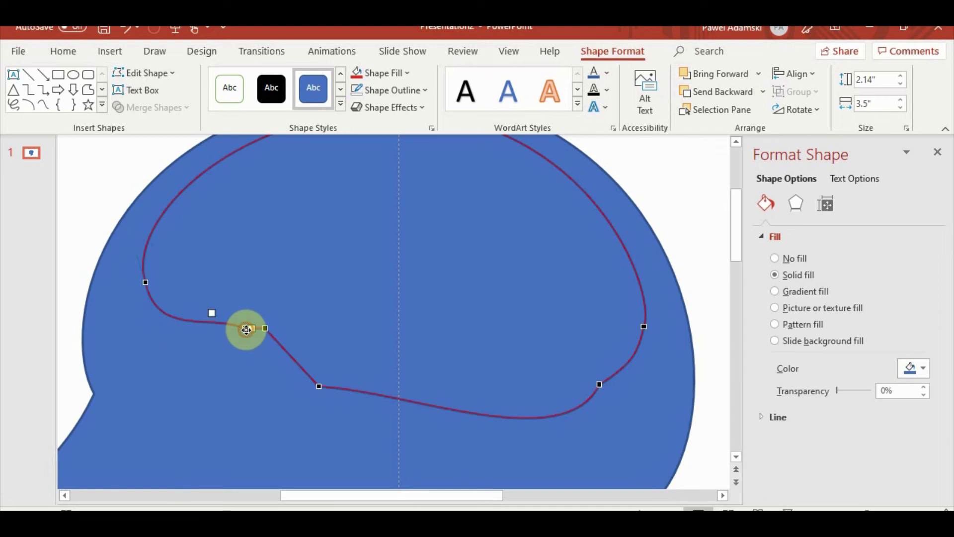
{"action": "left_click_drag", "start_coordinate": [246, 330], "coordinate": [318, 392]}
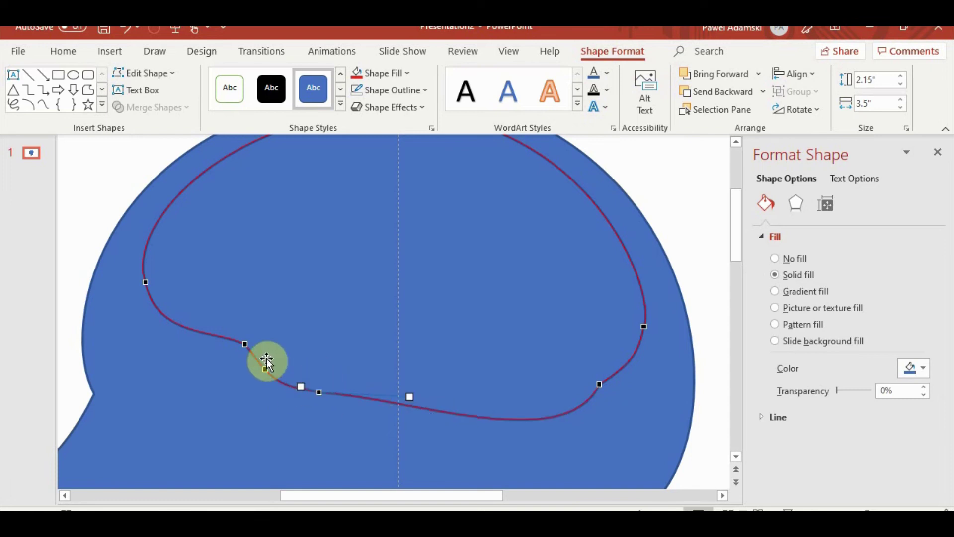
{"action": "left_click", "coordinate": [245, 345]}
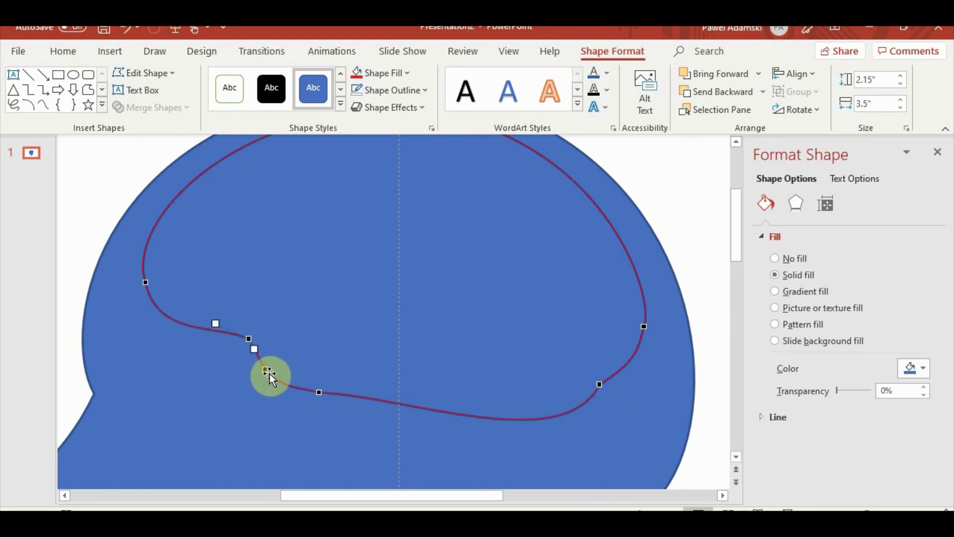
{"action": "mouse_move", "coordinate": [268, 372]}
{"action": "left_mouse_down"}
{"action": "mouse_move", "coordinate": [249, 373]}
{"action": "mouse_move", "coordinate": [273, 388]}
{"action": "mouse_move", "coordinate": [257, 368]}
{"action": "mouse_move", "coordinate": [272, 383]}
{"action": "left_mouse_up"}
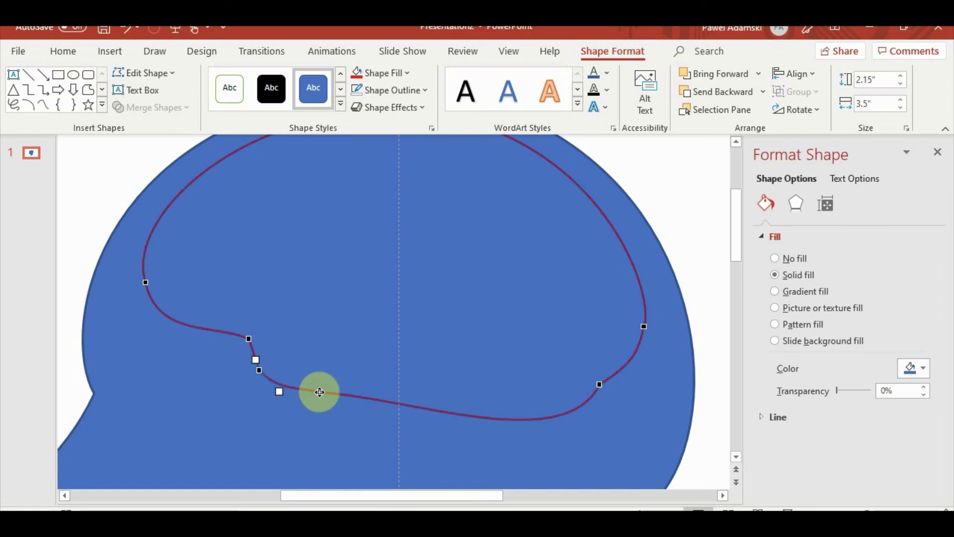
- Move the bottom point towards the rear, flatten the underside, round the bulge behind it, refine the front notch and finish editing the points
{"action": "left_click_drag", "start_coordinate": [319, 391], "coordinate": [452, 396]}
{"action": "left_click_drag", "start_coordinate": [558, 403], "coordinate": [477, 429]}
{"action": "left_click_drag", "start_coordinate": [450, 397], "coordinate": [453, 384]}
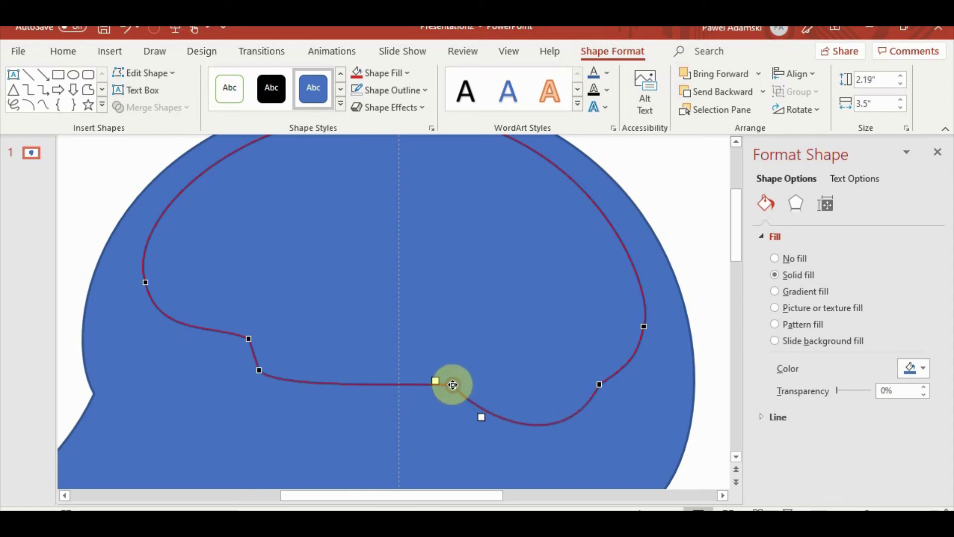
{"action": "left_click_drag", "start_coordinate": [259, 370], "coordinate": [254, 326]}
{"action": "scroll", "coordinate": [464, 390], "scroll_direction": "down", "scroll_amount": 8}
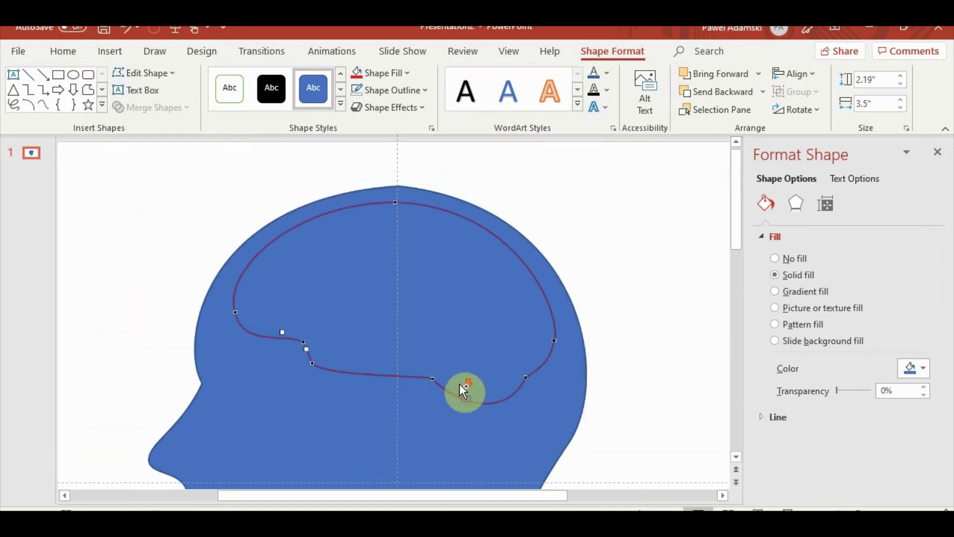
{"action": "scroll", "coordinate": [501, 378], "scroll_direction": "up", "scroll_amount": 3}
{"action": "left_click", "coordinate": [672, 442]}
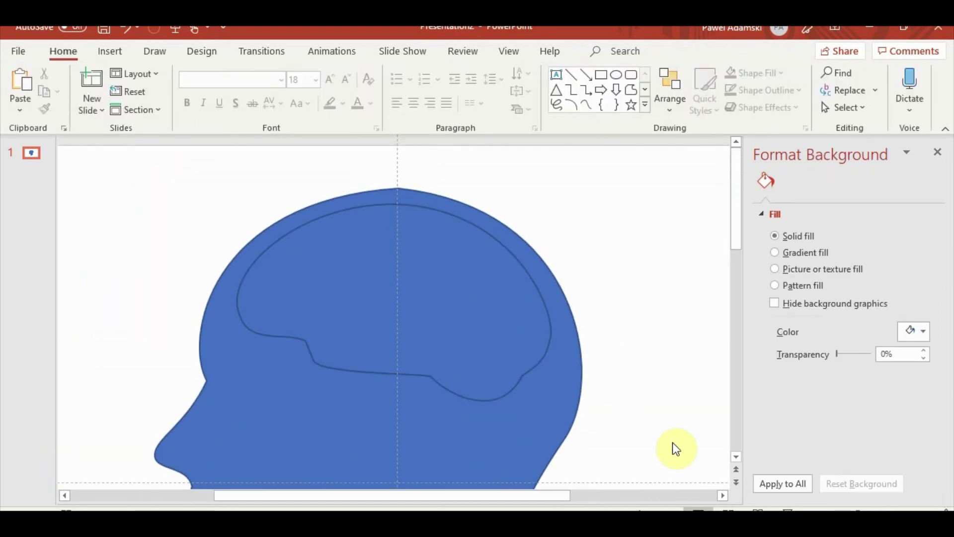
- Check how the finished brain shape sits inside the head at several zoom levels
{"action": "scroll", "coordinate": [644, 438], "scroll_direction": "down", "scroll_amount": 2}
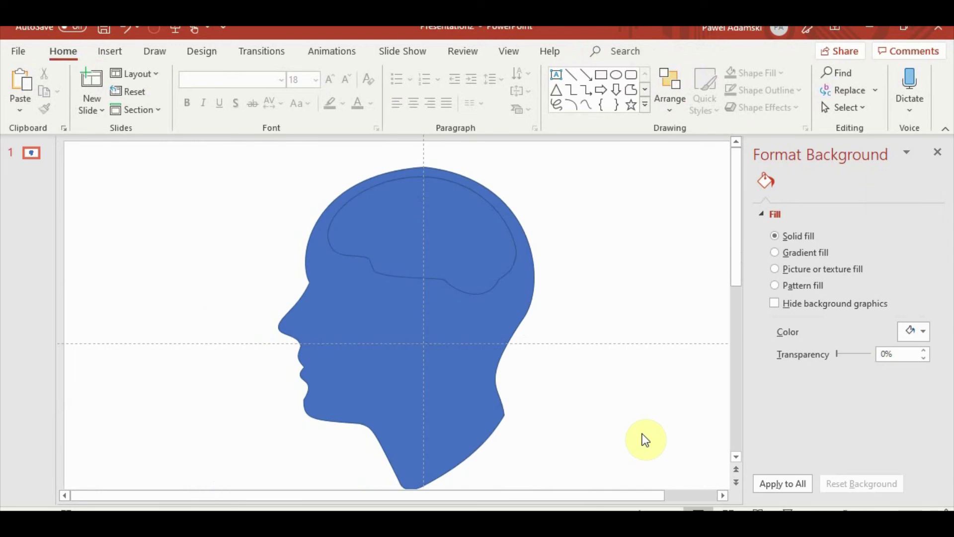
{"action": "left_click", "coordinate": [467, 258]}
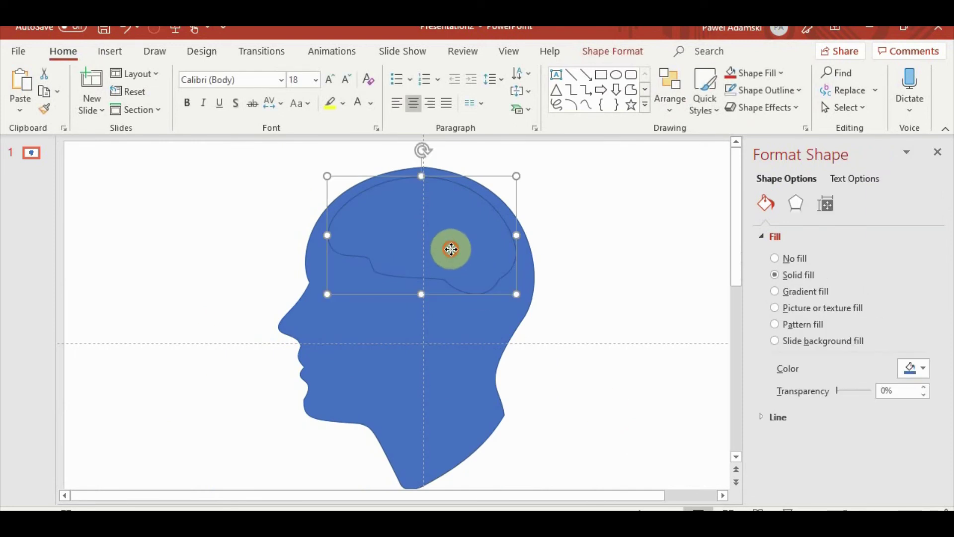
{"action": "left_click", "coordinate": [675, 409]}
{"action": "scroll", "coordinate": [675, 409], "scroll_direction": "down", "scroll_amount": 3}
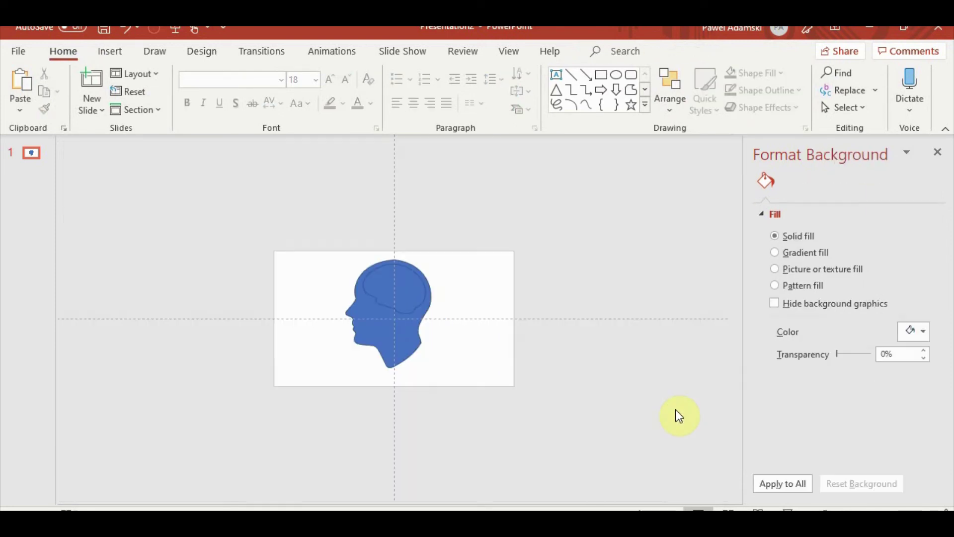
{"action": "scroll", "coordinate": [547, 335], "scroll_direction": "down", "scroll_amount": 2}
{"action": "scroll", "coordinate": [512, 366], "scroll_direction": "up", "scroll_amount": 3}
{"action": "scroll", "coordinate": [572, 391], "scroll_direction": "up", "scroll_amount": 1}
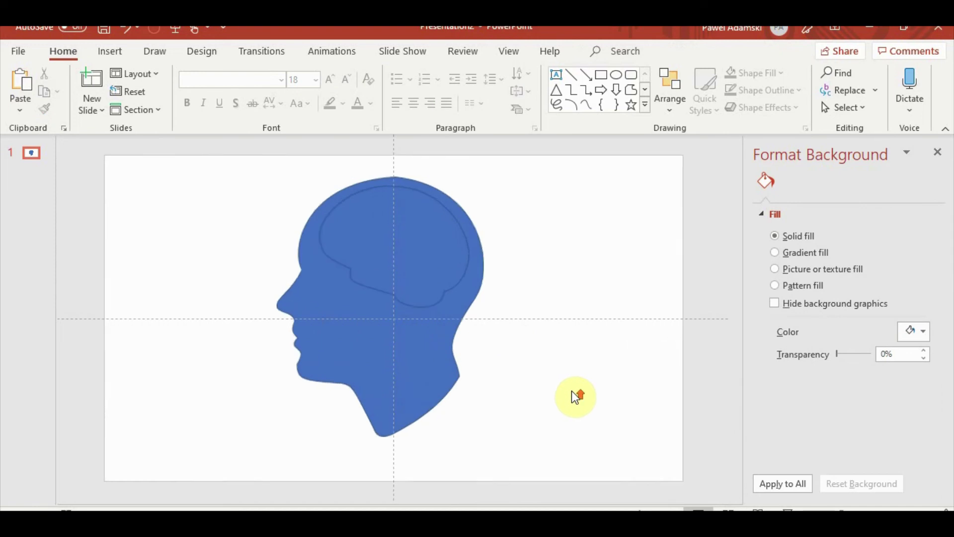
{"action": "left_click", "coordinate": [443, 255]}
{"action": "left_click", "coordinate": [575, 376]}
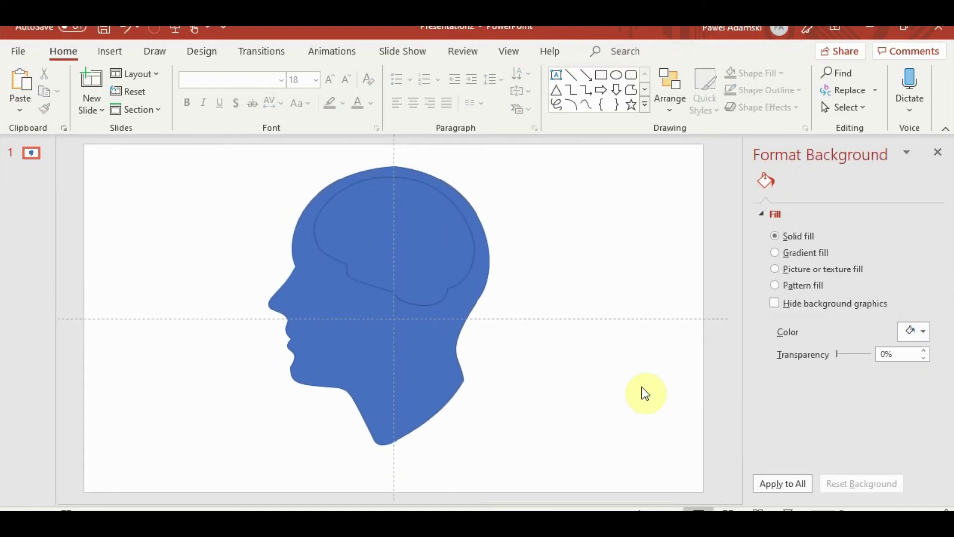
- Duplicate the brain shape, place the copy beside the back of the head and set its fill transparency to 0%
{"action": "left_click", "coordinate": [398, 262]}
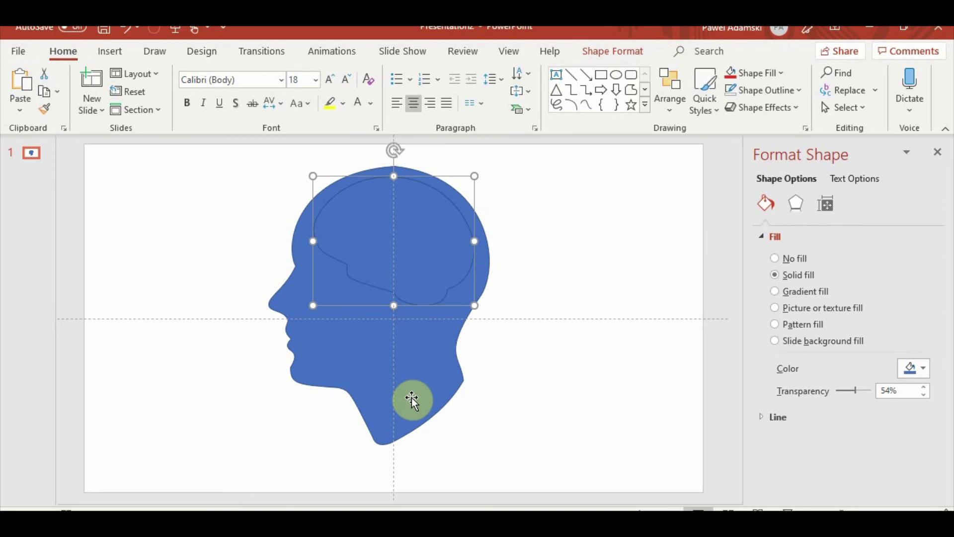
{"action": "key", "text": "ctrl+d"}
{"action": "left_click_drag", "start_coordinate": [428, 264], "coordinate": [686, 352]}
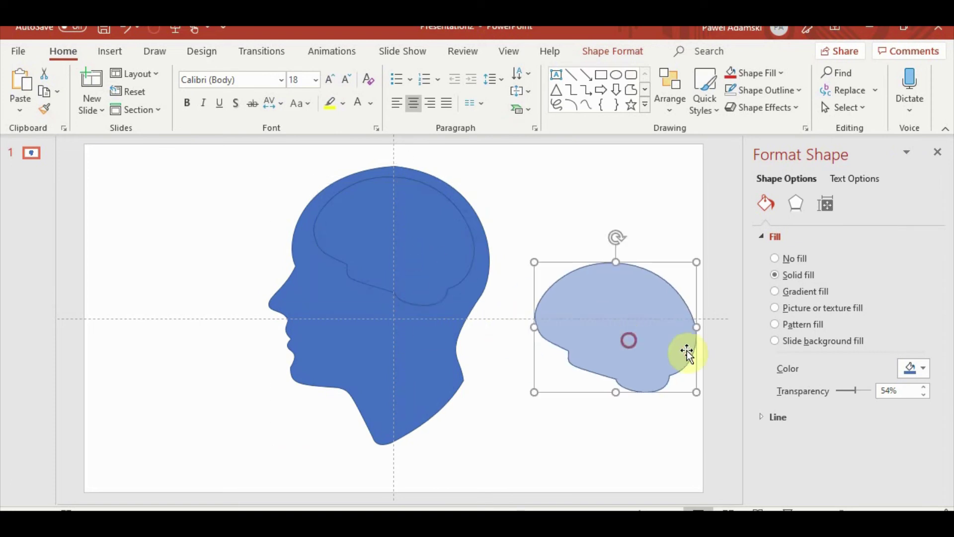
{"action": "left_click_drag", "start_coordinate": [857, 392], "coordinate": [809, 389]}
{"action": "left_click", "coordinate": [658, 435]}
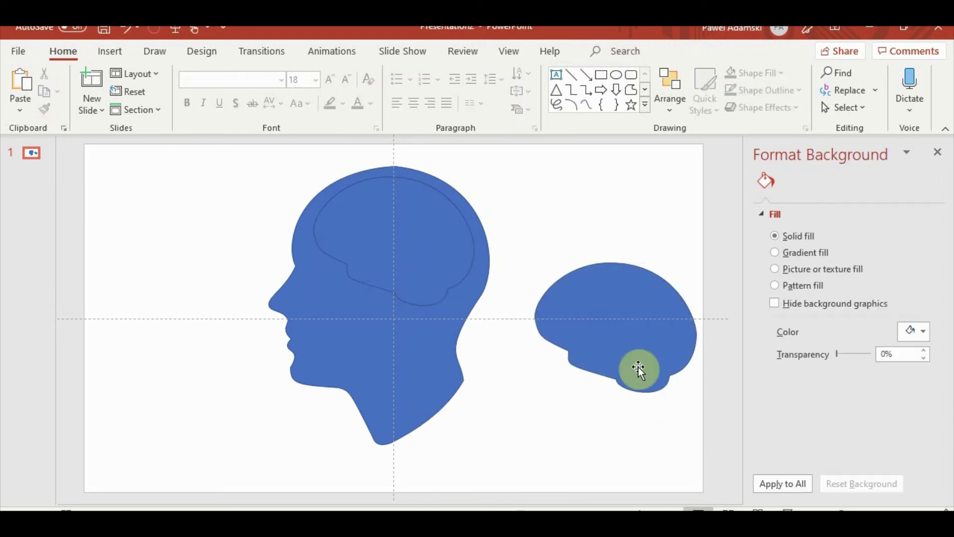
{"action": "left_click_drag", "start_coordinate": [638, 366], "coordinate": [624, 363]}
{"action": "scroll", "coordinate": [603, 451], "scroll_direction": "up", "scroll_amount": 5}
{"action": "left_click", "coordinate": [603, 451]}
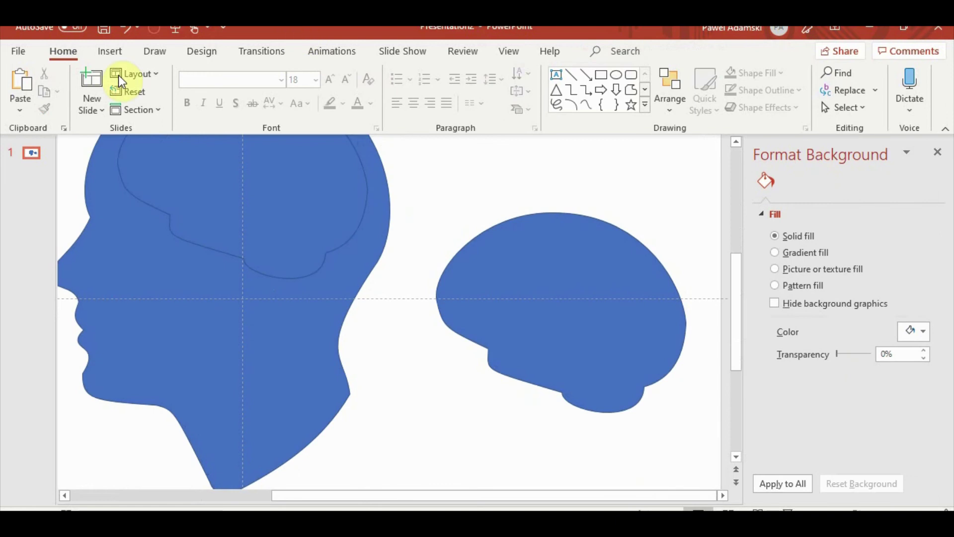
- Draw a small square near the brain copy and duplicate it into a row of four adjoining squares
{"action": "left_click", "coordinate": [109, 51]}
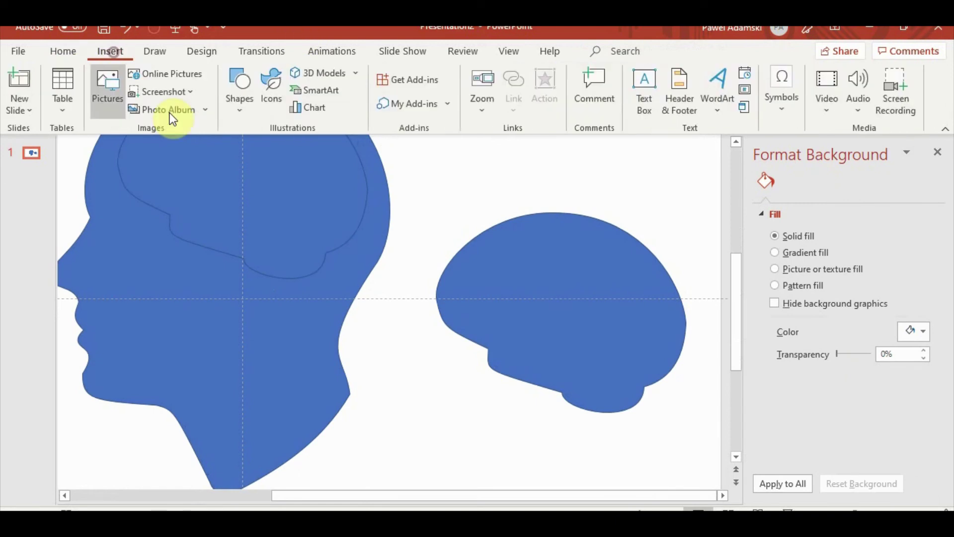
{"action": "left_click", "coordinate": [249, 118]}
{"action": "left_click", "coordinate": [285, 147]}
{"action": "mouse_move", "coordinate": [447, 159]}
{"action": "left_mouse_down"}
{"action": "mouse_move", "coordinate": [501, 208]}
{"action": "mouse_move", "coordinate": [428, 439]}
{"action": "mouse_move", "coordinate": [471, 442]}
{"action": "mouse_move", "coordinate": [447, 452]}
{"action": "mouse_move", "coordinate": [528, 444]}
{"action": "left_mouse_up"}
{"action": "key", "text": "ctrl+d"}
{"action": "left_click", "coordinate": [423, 445], "text": "shift"}
{"action": "key", "text": "ctrl+d"}
- Group the four squares and stretch the group over the whole brain copy, about 3.48" wide and 3.23" high
{"action": "left_click_drag", "start_coordinate": [379, 405], "coordinate": [661, 469]}
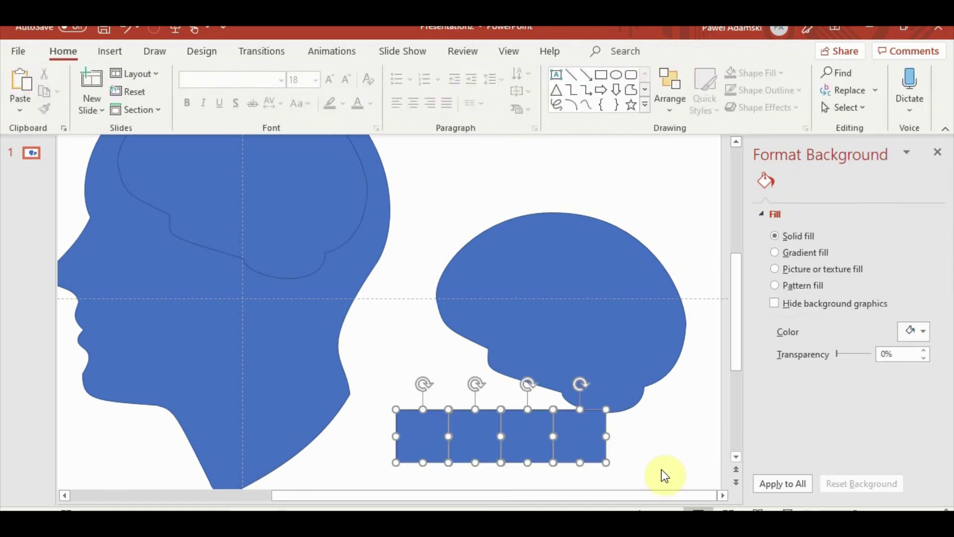
{"action": "key", "text": "ctrl+g"}
{"action": "left_click_drag", "start_coordinate": [493, 444], "coordinate": [529, 331]}
{"action": "mouse_move", "coordinate": [651, 324]}
{"action": "left_mouse_down"}
{"action": "mouse_move", "coordinate": [681, 334]}
{"action": "mouse_move", "coordinate": [652, 309]}
{"action": "mouse_move", "coordinate": [663, 310]}
{"action": "left_mouse_up"}
{"action": "scroll", "coordinate": [656, 420], "scroll_direction": "up", "scroll_amount": 3}
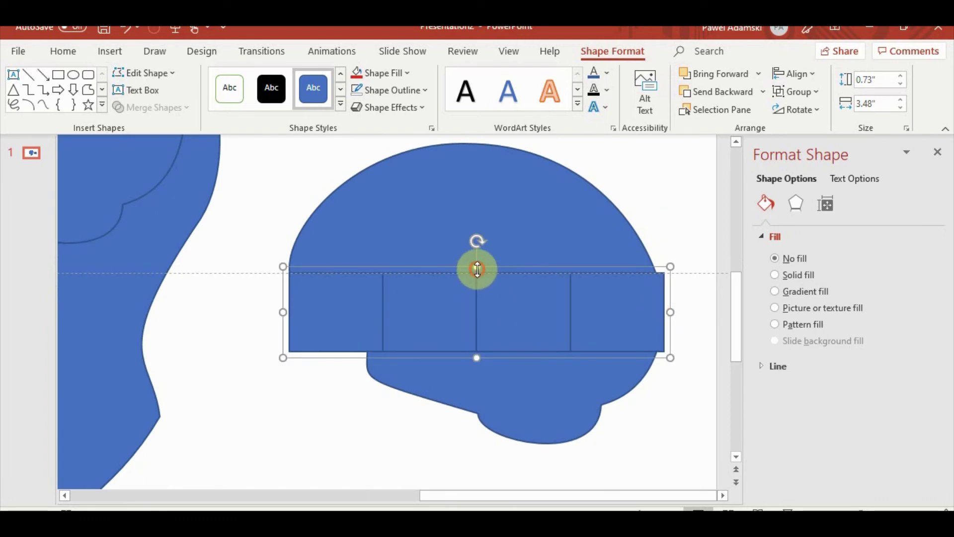
{"action": "left_click_drag", "start_coordinate": [477, 268], "coordinate": [481, 138]}
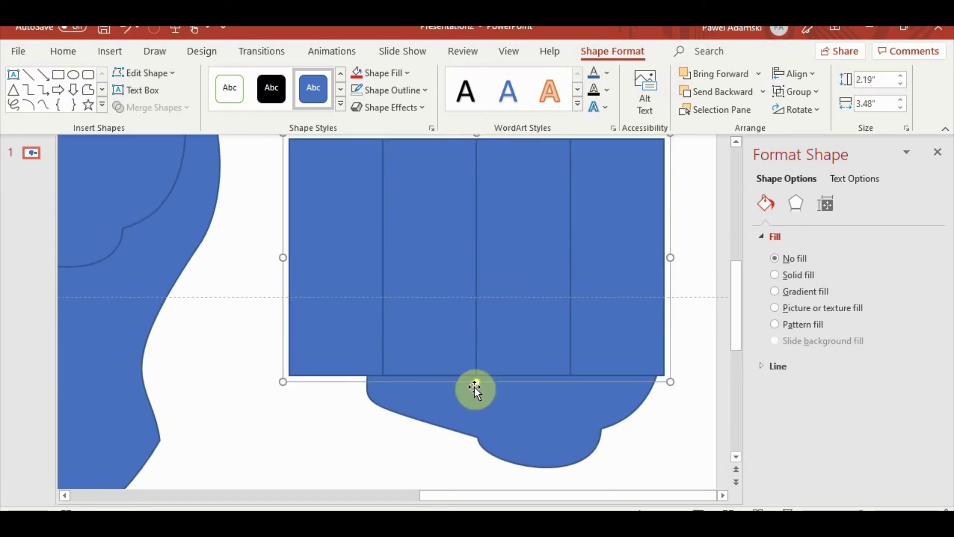
{"action": "left_click_drag", "start_coordinate": [475, 387], "coordinate": [481, 440]}
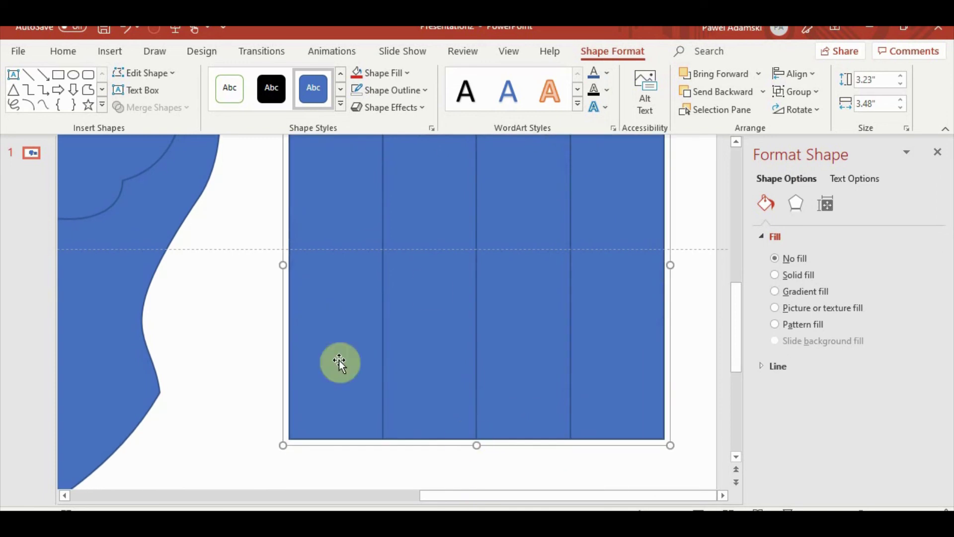
- Send the group of four rectangles behind the brain copy and ungroup it
{"action": "left_click", "coordinate": [761, 93]}
{"action": "left_click", "coordinate": [735, 131]}
{"action": "left_click", "coordinate": [682, 358]}
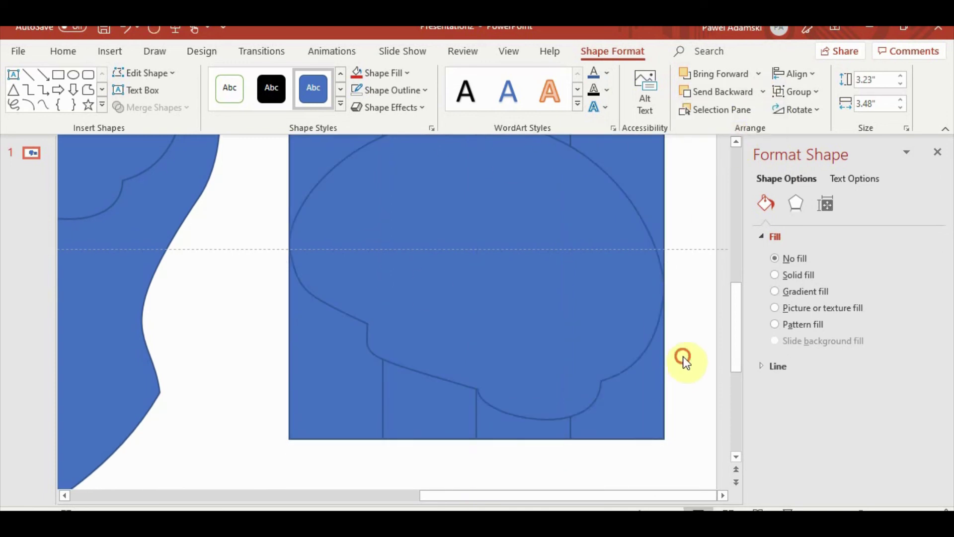
{"action": "left_click", "coordinate": [512, 443]}
{"action": "right_click", "coordinate": [406, 422]}
{"action": "mouse_move", "coordinate": [490, 233]}
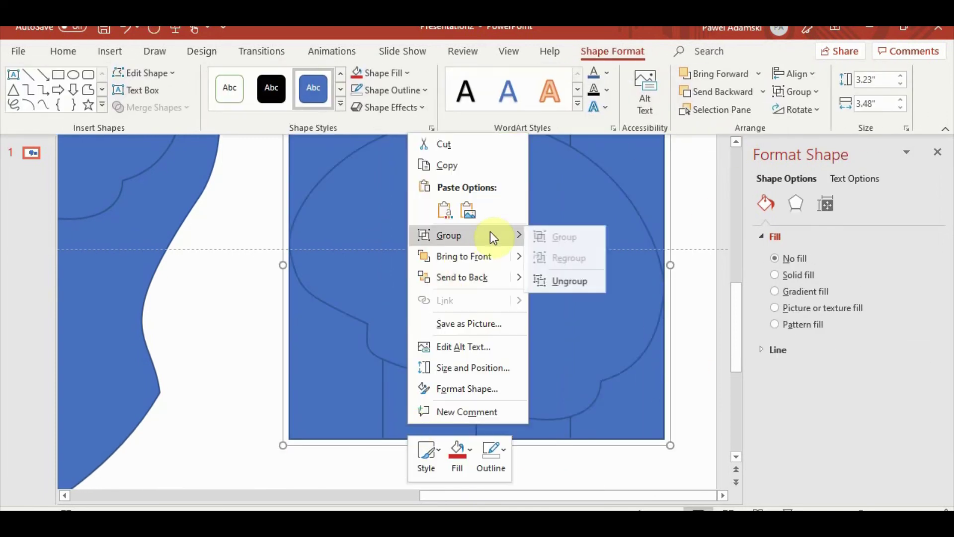
{"action": "left_click", "coordinate": [572, 282]}
{"action": "left_click", "coordinate": [688, 358]}
{"action": "scroll", "coordinate": [613, 379], "scroll_direction": "down", "scroll_amount": 2}
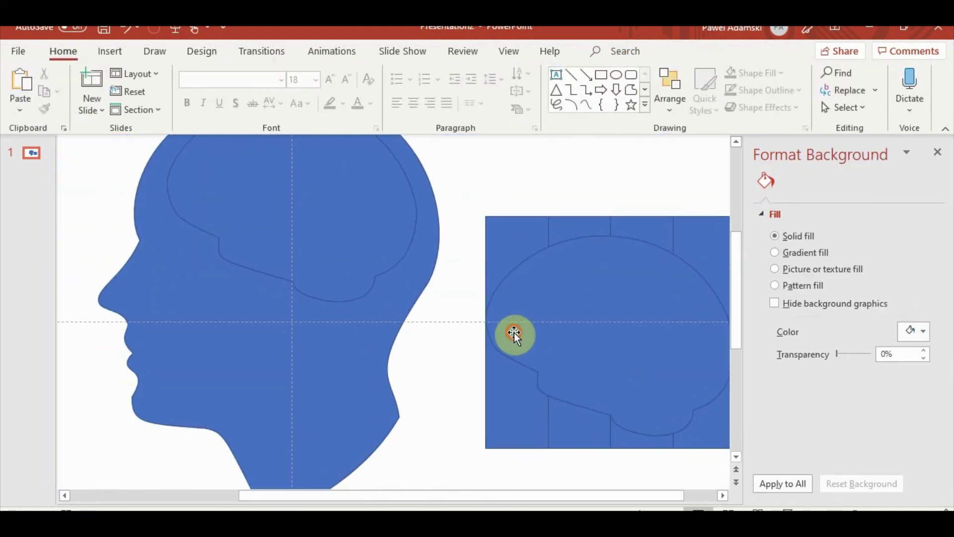
- Cut the brain copy, paste duplicates of it and align them exactly on top of each other over the four rectangles
{"action": "left_click", "coordinate": [514, 333]}
{"action": "key", "text": "ctrl+x"}
{"action": "key", "text": "ctrl+v"}
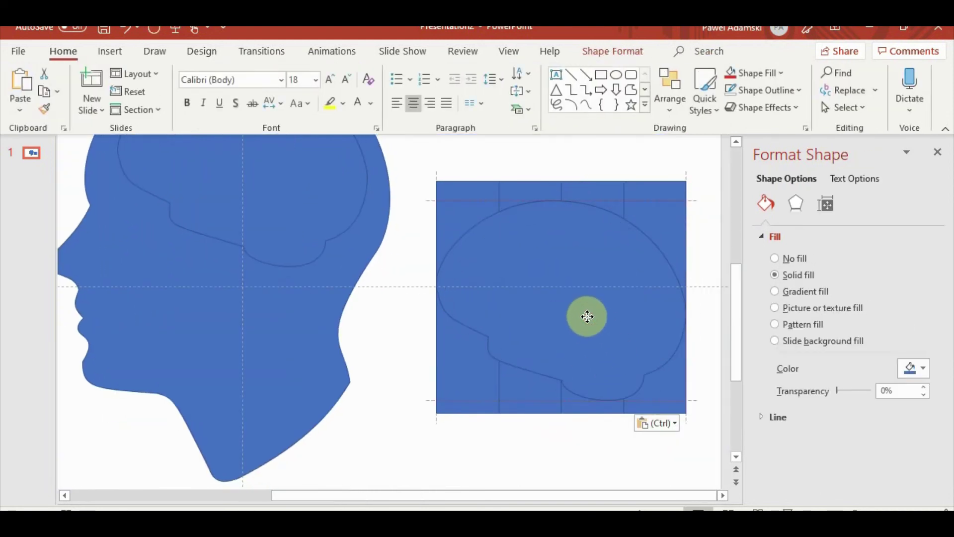
{"action": "left_click_drag", "start_coordinate": [587, 316], "coordinate": [619, 326]}
{"action": "left_click_drag", "start_coordinate": [648, 389], "coordinate": [614, 335]}
{"action": "left_click", "coordinate": [595, 442]}
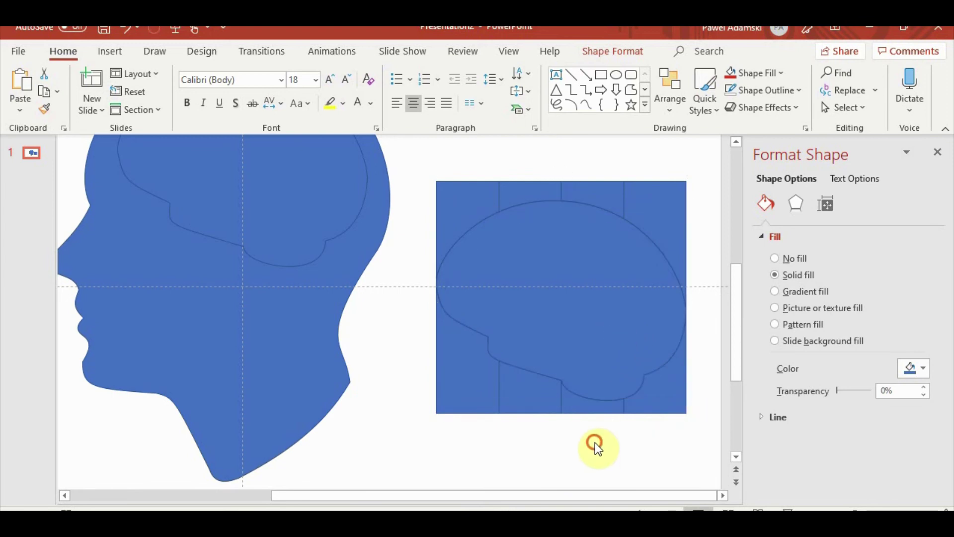
- Intersect the first rectangle, nearest the head, with one brain copy to cut the front brain segment
{"action": "left_click", "coordinate": [479, 398]}
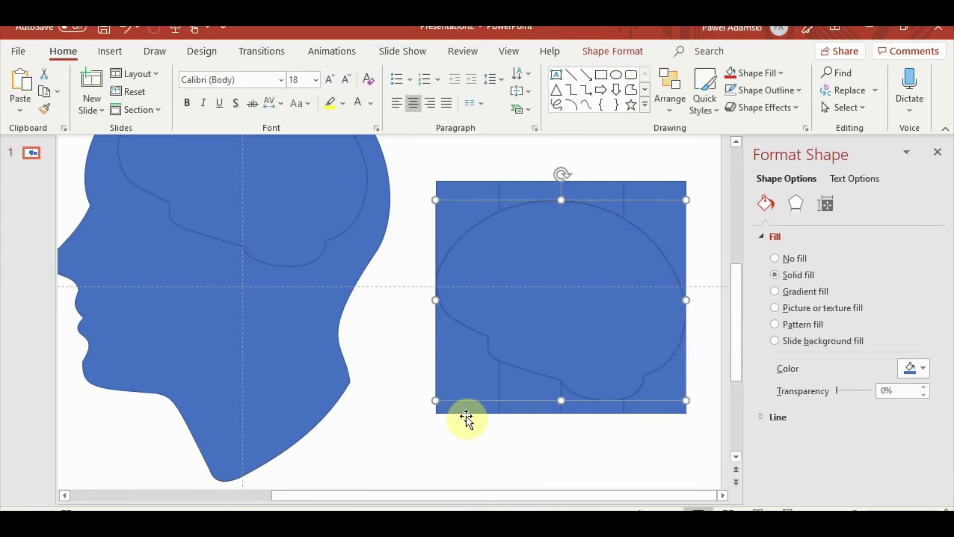
{"action": "left_click", "coordinate": [466, 409]}
{"action": "left_click", "coordinate": [580, 285], "text": "shift"}
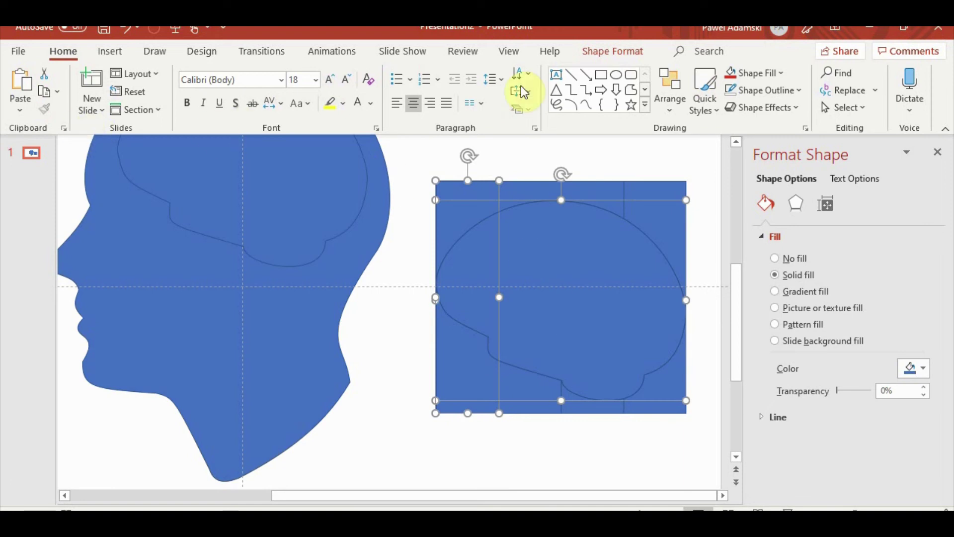
{"action": "left_click", "coordinate": [610, 50]}
{"action": "left_click", "coordinate": [165, 104]}
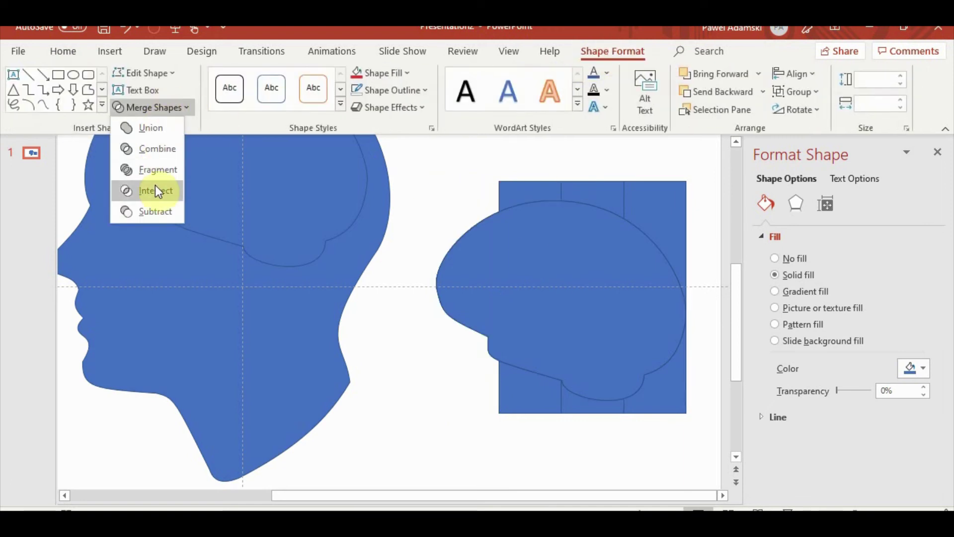
{"action": "left_click", "coordinate": [514, 311]}
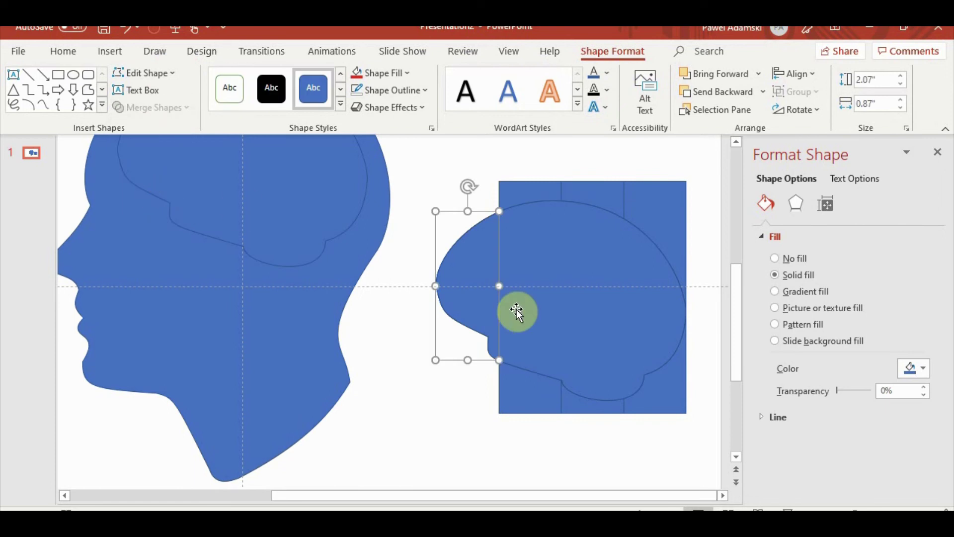
- Intersect the second rectangle with another brain copy to cut the second vertical segment
{"action": "left_click", "coordinate": [524, 234]}
{"action": "left_click", "coordinate": [524, 191], "text": "shift"}
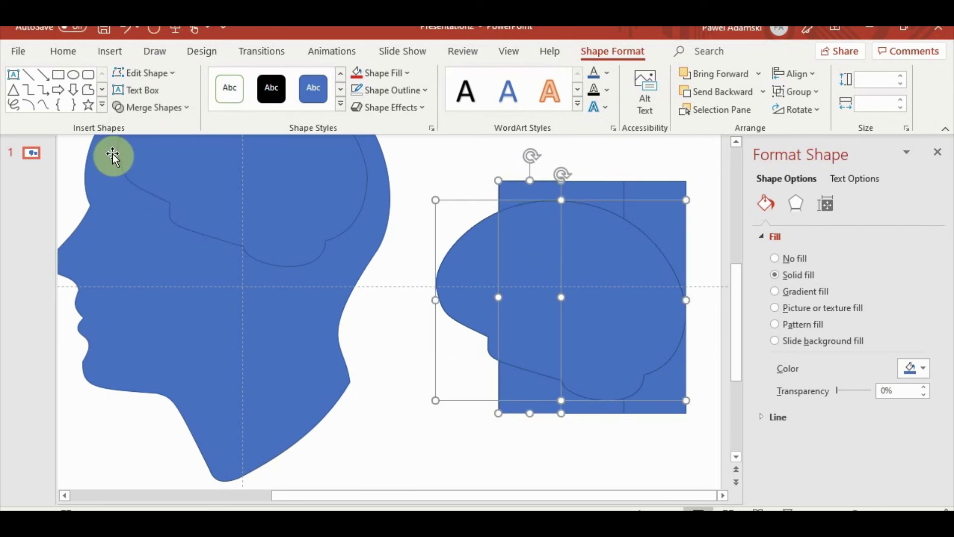
{"action": "left_click", "coordinate": [162, 108]}
{"action": "left_click", "coordinate": [157, 193]}
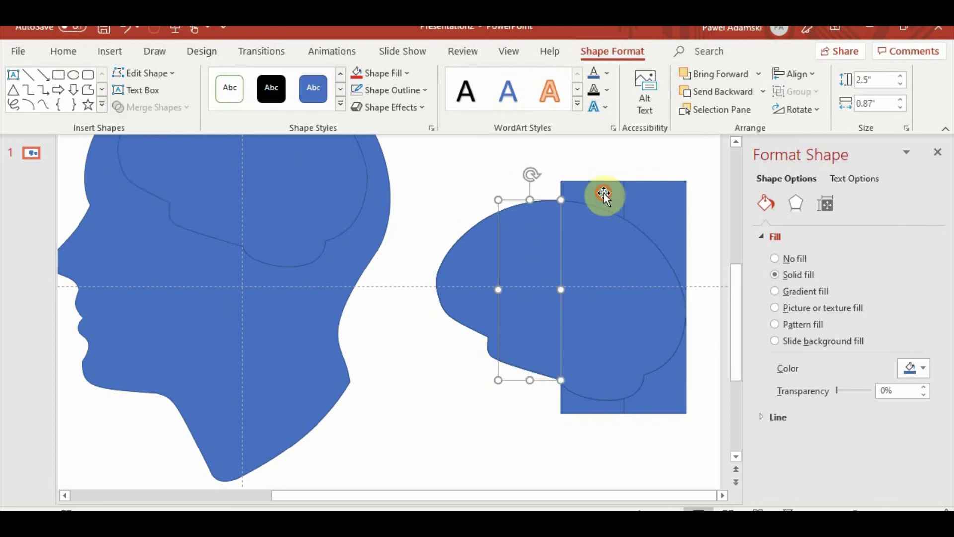
- Intersect the third rectangle with another brain copy to cut the third vertical segment
{"action": "left_click", "coordinate": [603, 193]}
{"action": "left_click", "coordinate": [602, 279], "text": "shift"}
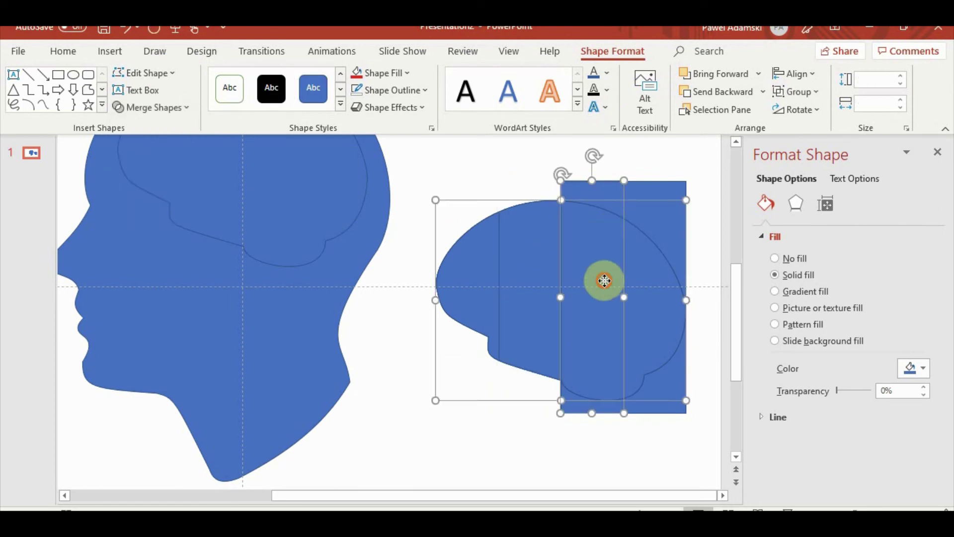
{"action": "left_click", "coordinate": [150, 106]}
{"action": "key", "text": "Escape"}
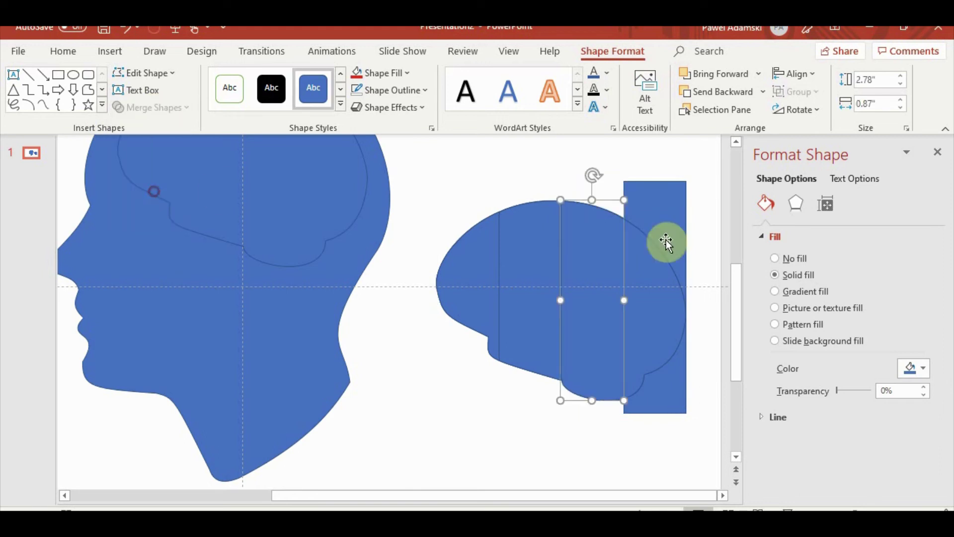
- Intersect the last rectangle with the remaining brain copy to cut the rear brain segment
{"action": "left_click", "coordinate": [651, 204]}
{"action": "left_click", "coordinate": [652, 289], "text": "shift"}
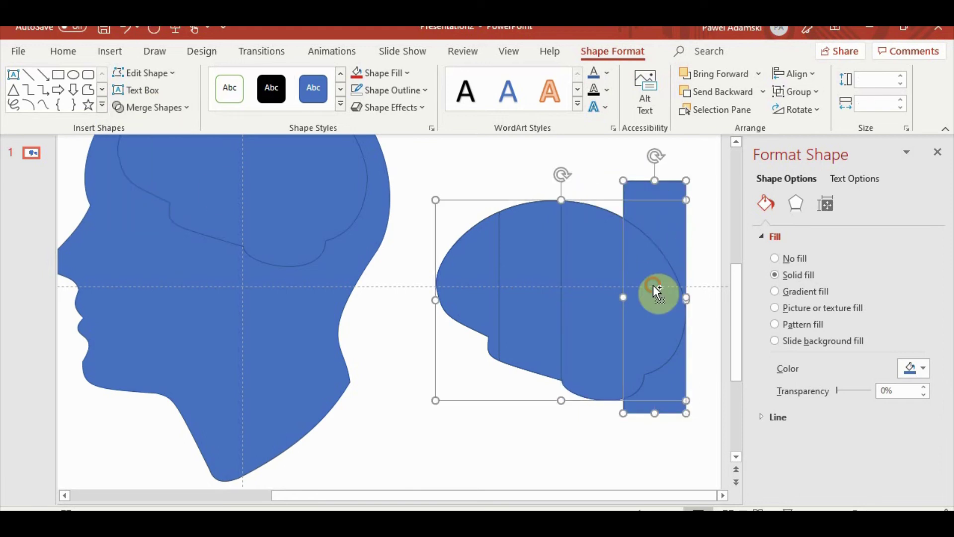
{"action": "left_click", "coordinate": [158, 113]}
{"action": "left_click", "coordinate": [162, 192]}
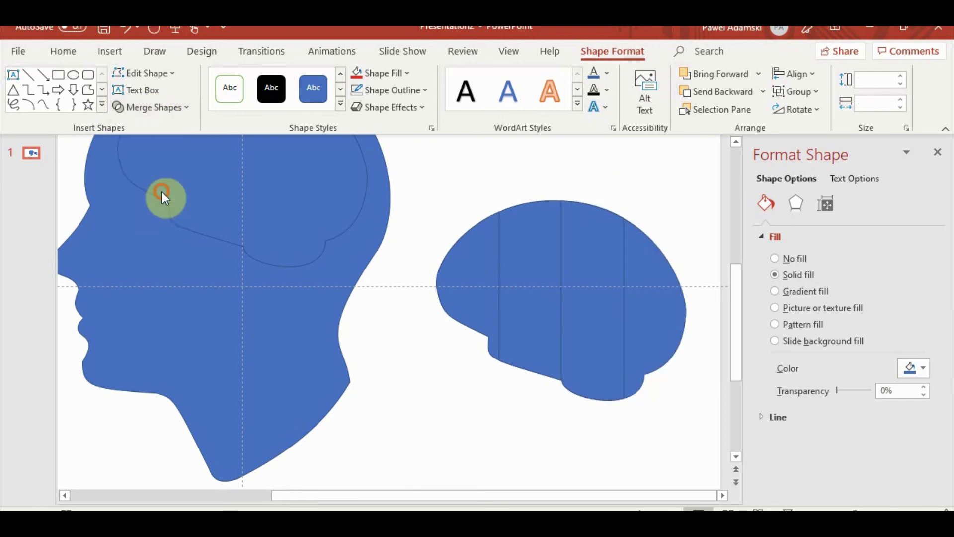
- Move the original semi-transparent brain shape out of the head, placing it off the slide in front of the face
{"action": "left_click", "coordinate": [497, 431]}
{"action": "scroll", "coordinate": [473, 392], "scroll_direction": "down", "scroll_amount": 3}
{"action": "left_click", "coordinate": [400, 271]}
{"action": "left_click_drag", "start_coordinate": [421, 268], "coordinate": [96, 277]}
- Group the four brain segments beside the head and bring the group to the front
{"action": "left_click", "coordinate": [700, 431]}
{"action": "left_click_drag", "start_coordinate": [700, 431], "coordinate": [541, 275]}
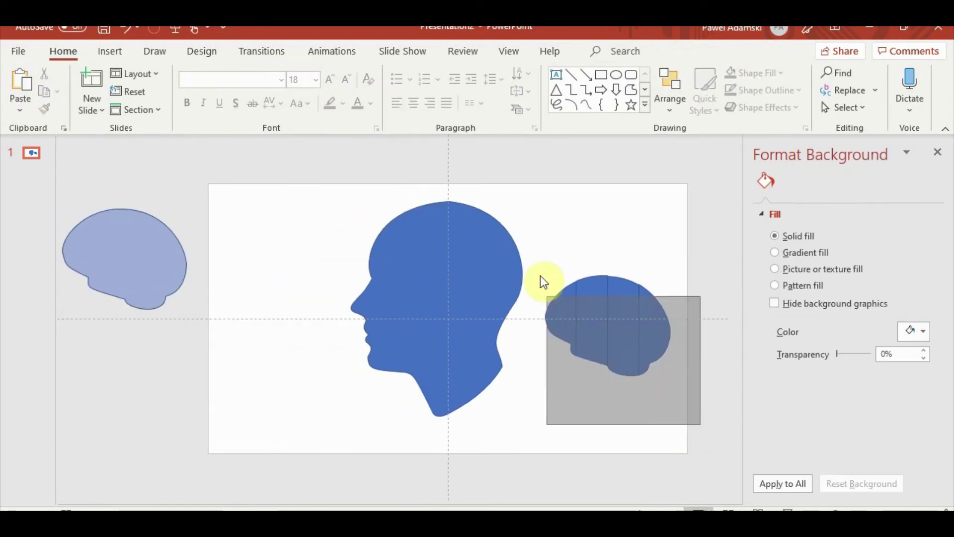
{"action": "left_click_drag", "start_coordinate": [621, 330], "coordinate": [636, 315]}
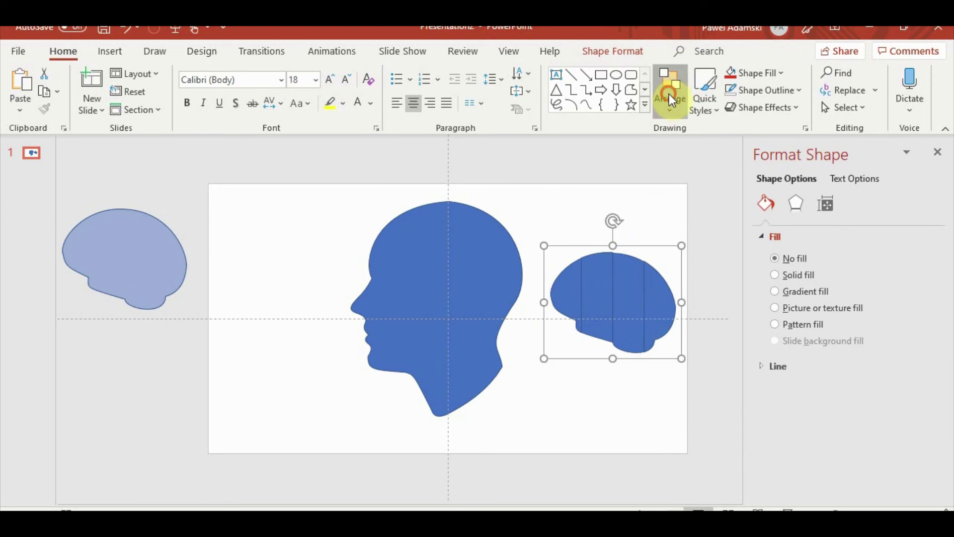
{"action": "left_click", "coordinate": [668, 94]}
{"action": "left_click", "coordinate": [694, 148]}
- Move the segmented brain group inside the upper part of the head silhouette and fine-tune its position
{"action": "scroll", "coordinate": [626, 286], "scroll_direction": "up", "scroll_amount": 4}
{"action": "scroll", "coordinate": [621, 339], "scroll_direction": "up", "scroll_amount": 2}
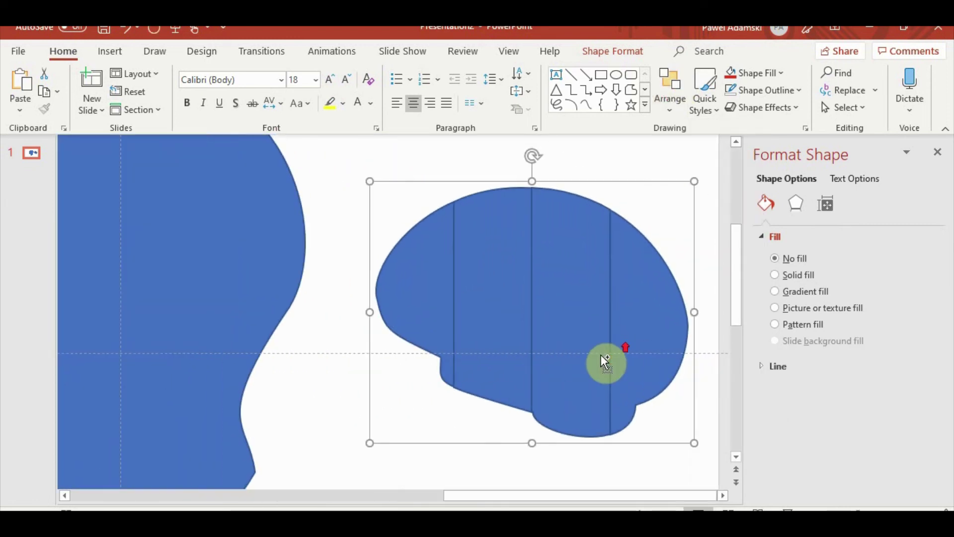
{"action": "scroll", "coordinate": [593, 378], "scroll_direction": "down", "scroll_amount": 2}
{"action": "mouse_move", "coordinate": [596, 367]}
{"action": "left_mouse_down"}
{"action": "mouse_move", "coordinate": [288, 296]}
{"action": "mouse_move", "coordinate": [273, 258]}
{"action": "left_mouse_up"}
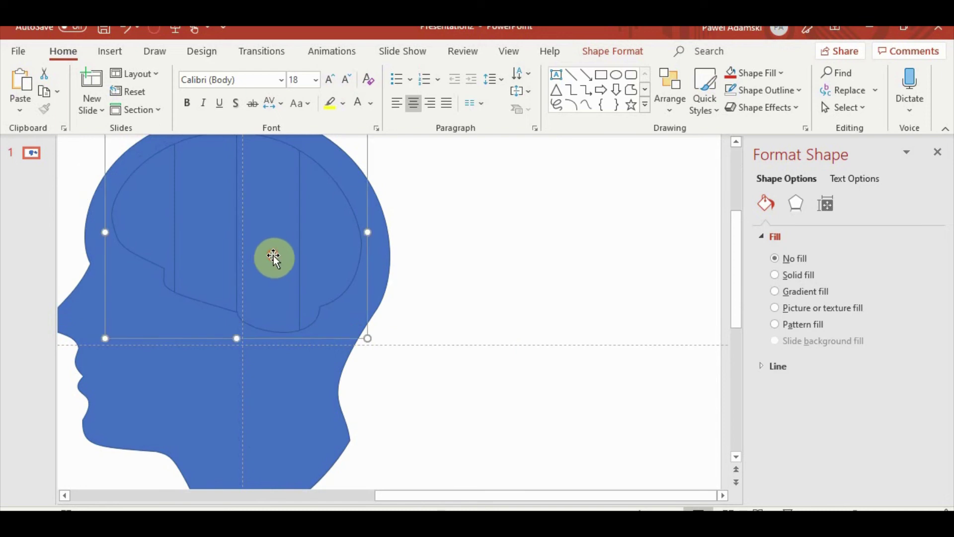
{"action": "scroll", "coordinate": [281, 314], "scroll_direction": "up", "scroll_amount": 1}
{"action": "left_click_drag", "start_coordinate": [281, 314], "coordinate": [288, 296]}
{"action": "left_click", "coordinate": [494, 385]}
- Check the individual segments of the brain inside the head by selecting them one after another
{"action": "left_click", "coordinate": [226, 264]}
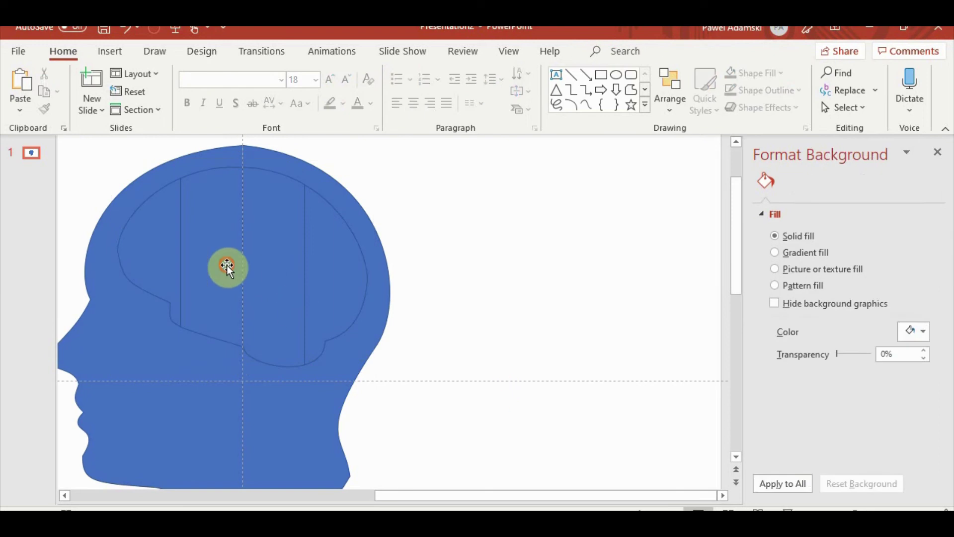
{"action": "left_click", "coordinate": [212, 260]}
{"action": "left_click", "coordinate": [279, 270]}
{"action": "left_click", "coordinate": [526, 296]}
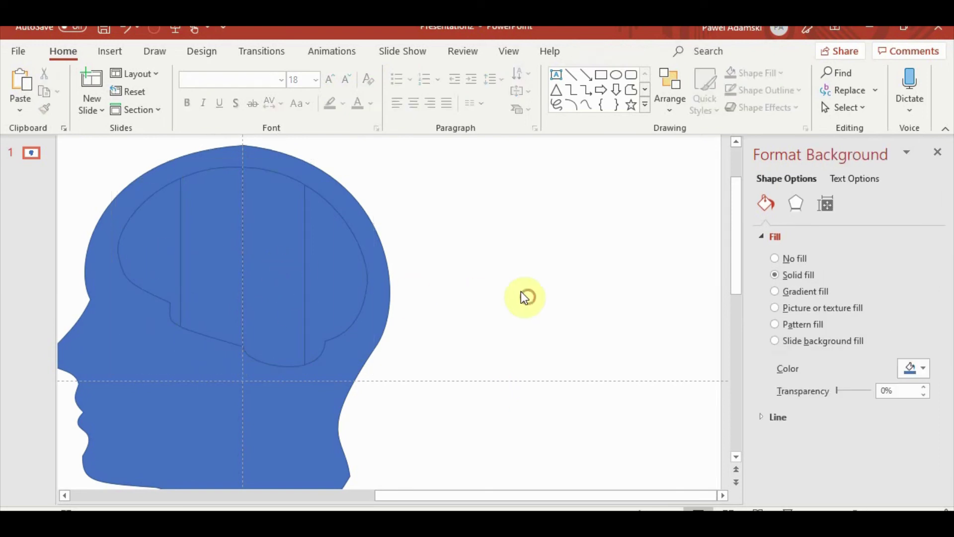